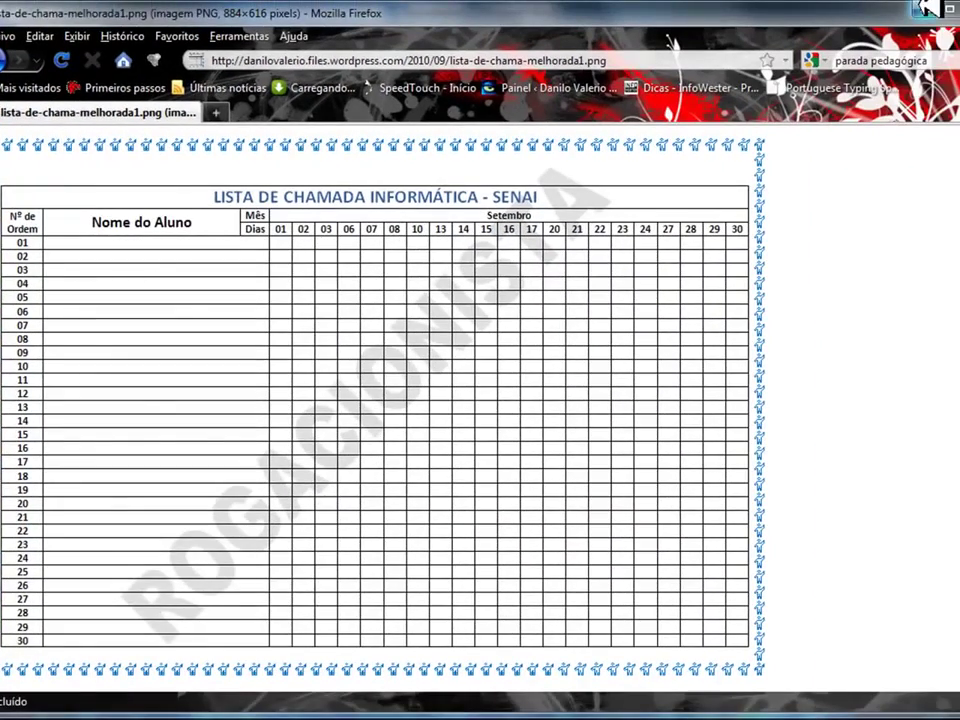
Step: Minimize the Firefox window showing the attendance-list image to bring up the blank Word document
left_click(927, 8)
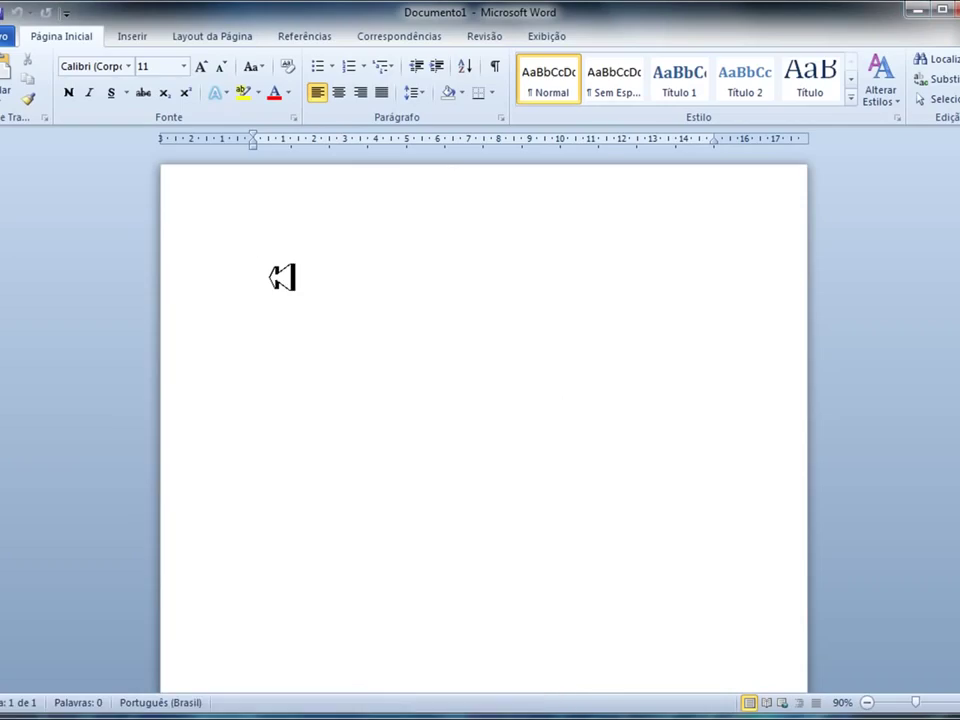
Step: Set the page to Paisagem (landscape) orientation with Estreita (narrow) margins
double_click(250, 321)
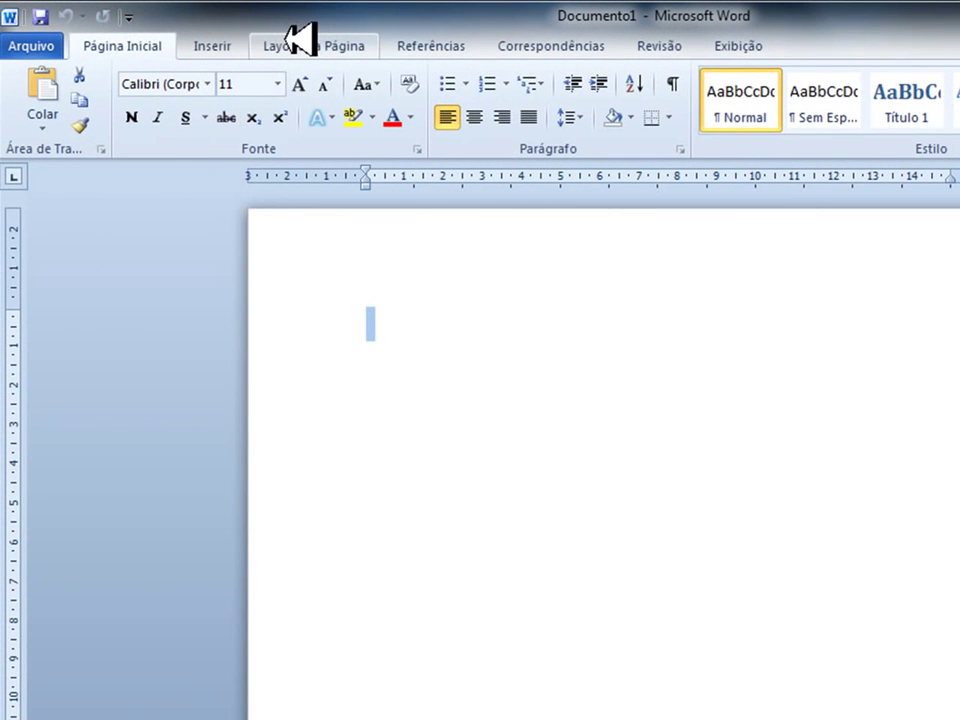
left_click(298, 40)
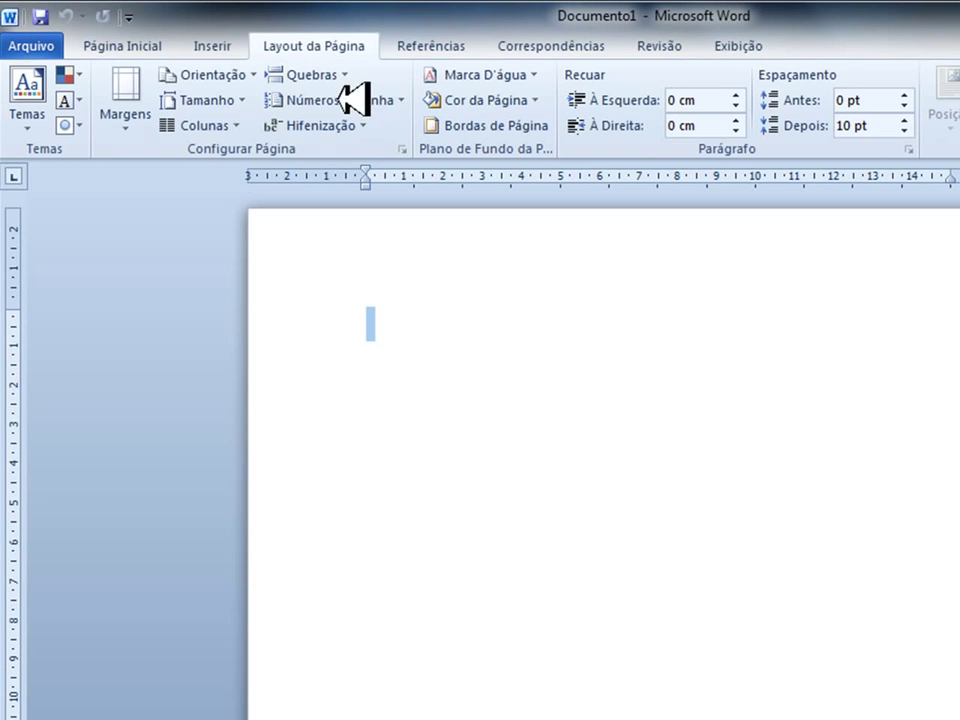
left_click(256, 75)
left_click(248, 174)
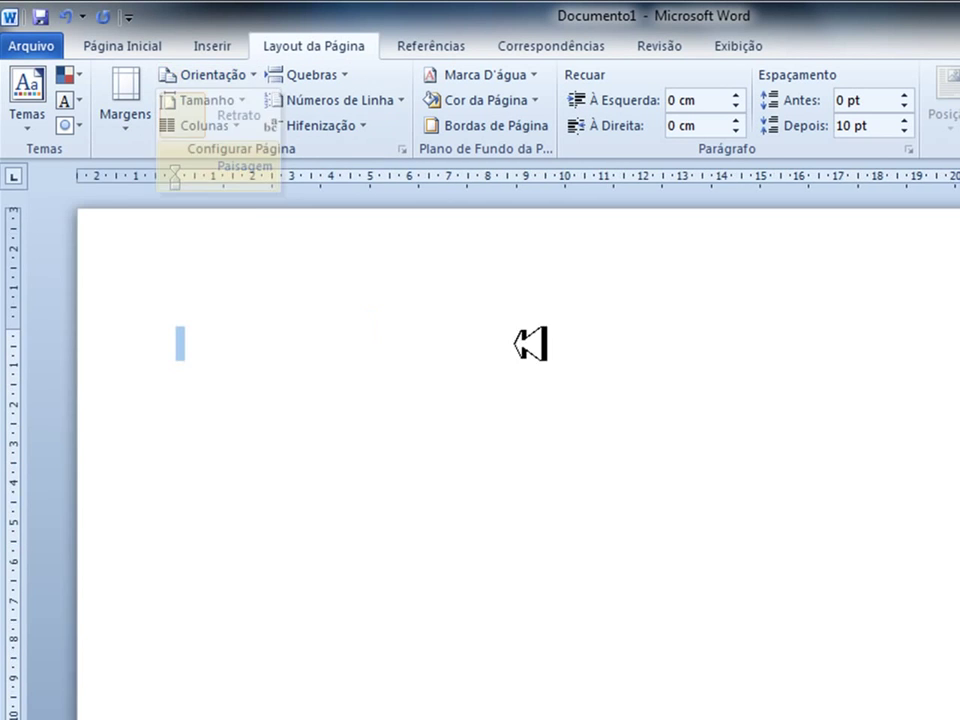
left_click(125, 95)
left_click(276, 330)
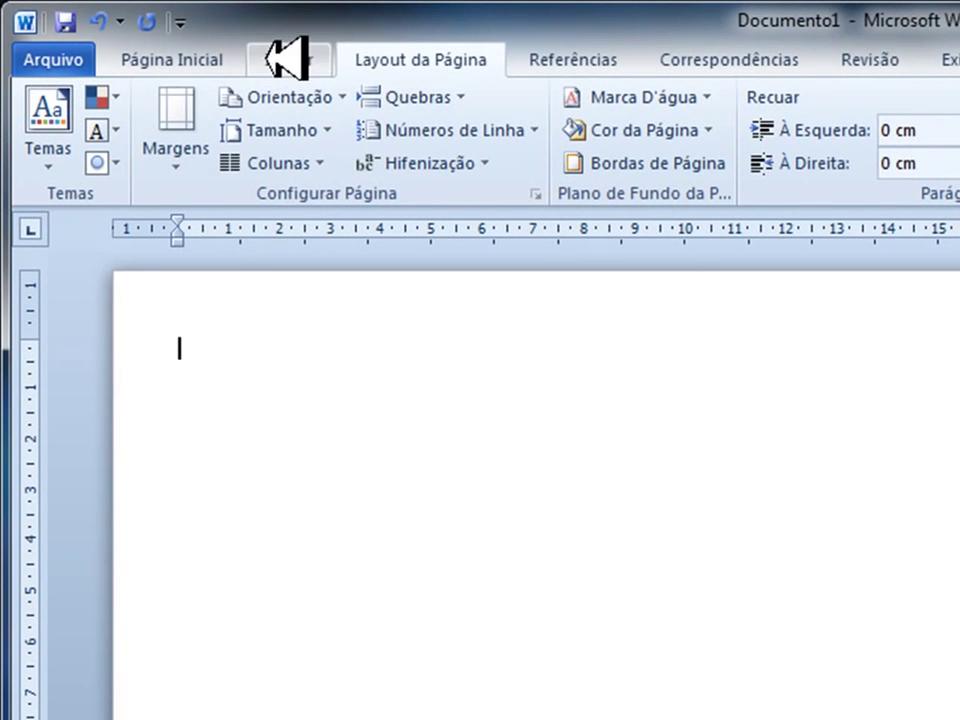
Step: Insert a 34-column table through the Inserir Tabela dialog
left_click(228, 47)
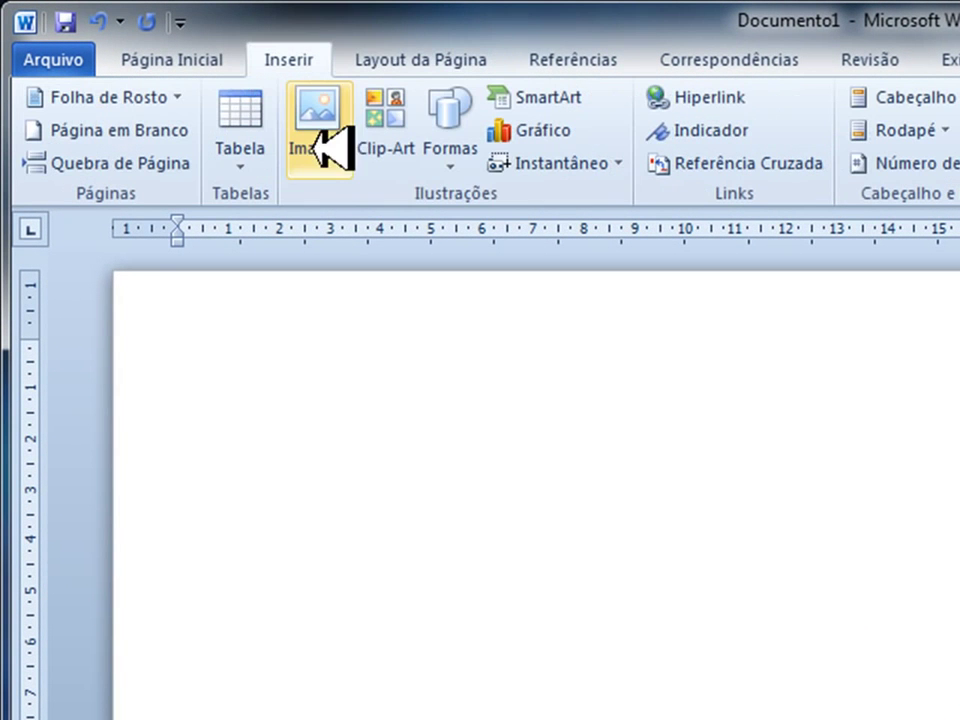
left_click(253, 145)
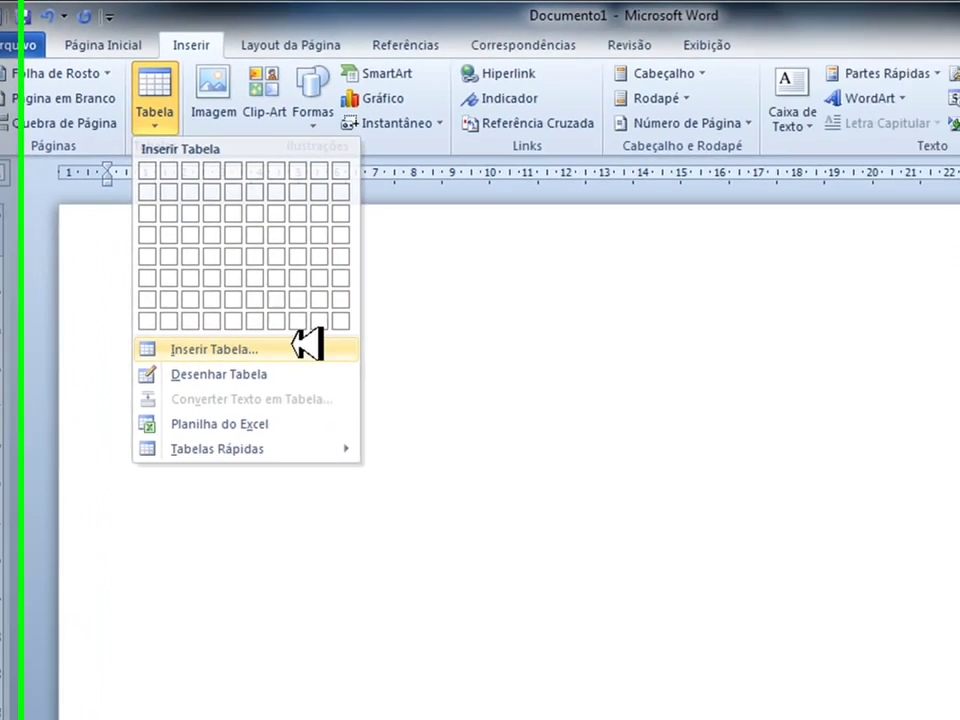
left_click(425, 460)
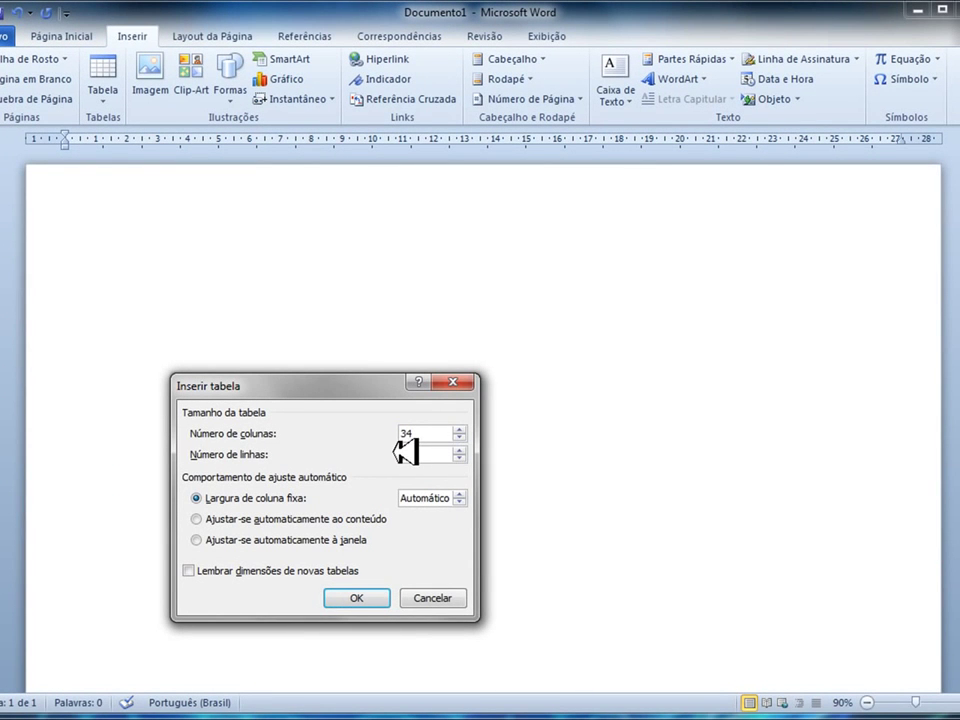
type("33")
left_click(358, 600)
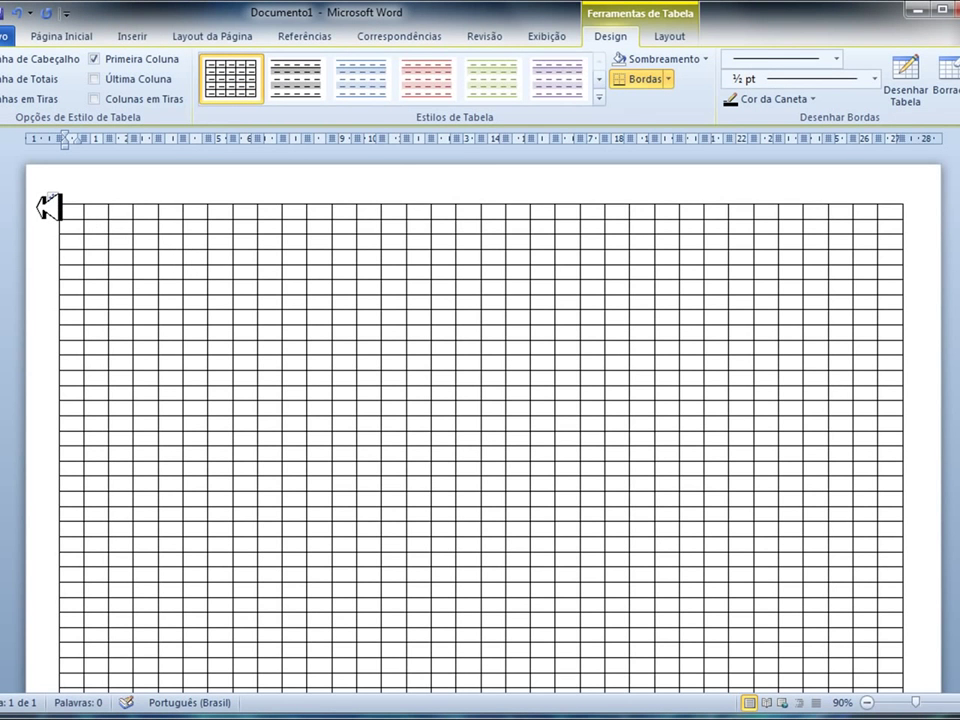
Step: Merge the table's top row into a single cell
left_click(47, 207)
right_click(94, 204)
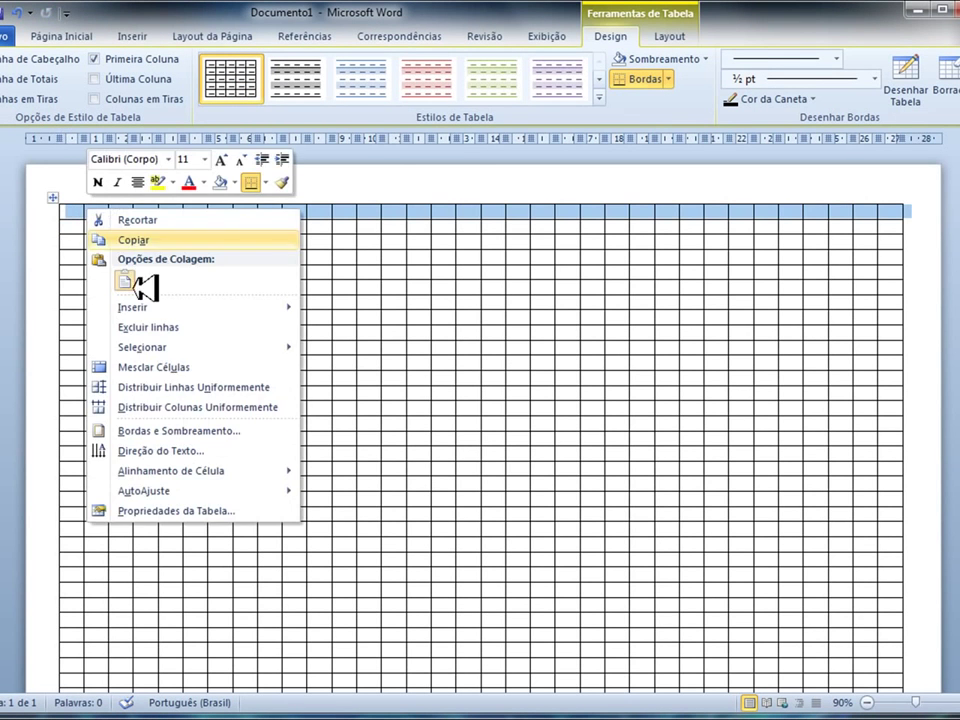
left_click(147, 200)
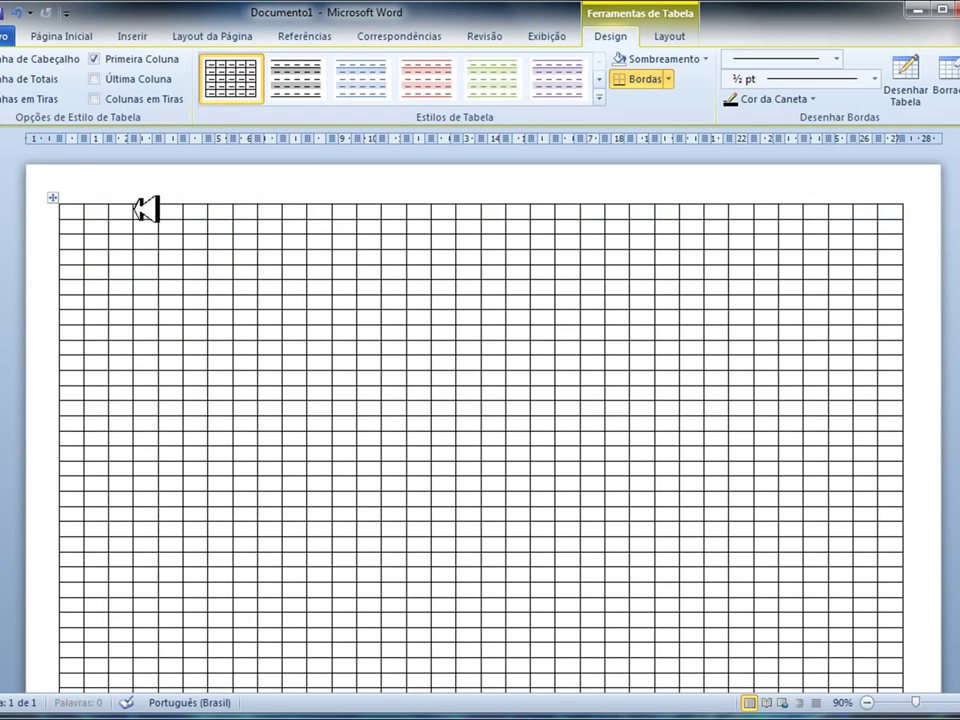
Step: Title the merged row 'Lista Chamada Instituto Rogacionista Santo Aníbal' and label the next row 'Nº de ordem'
left_click(147, 209)
key("Left")
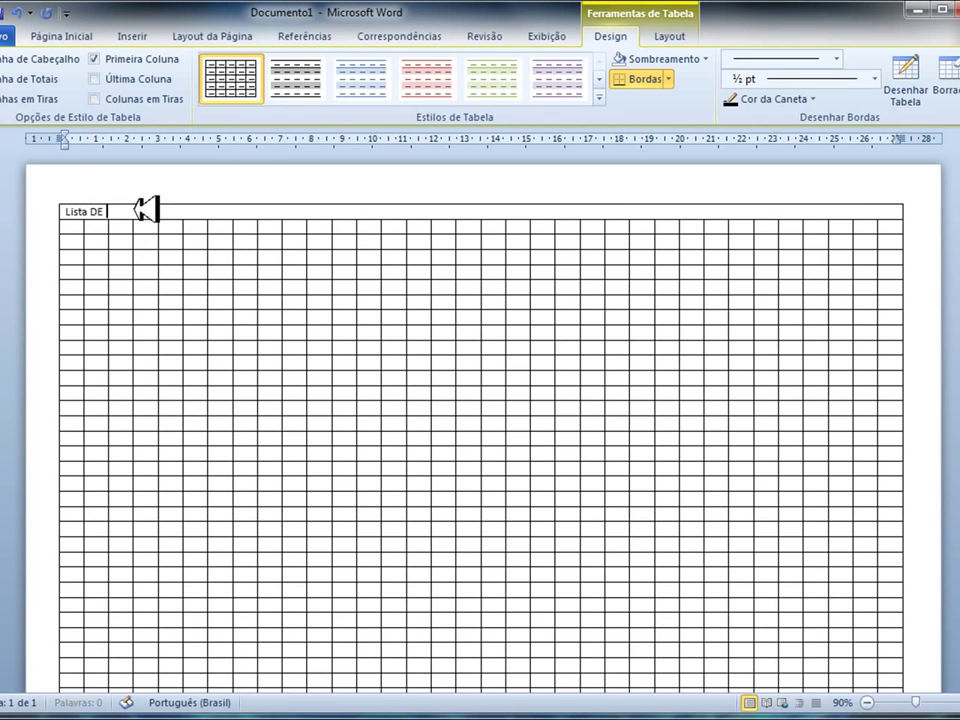
key("BackSpace")
key("BackSpace")
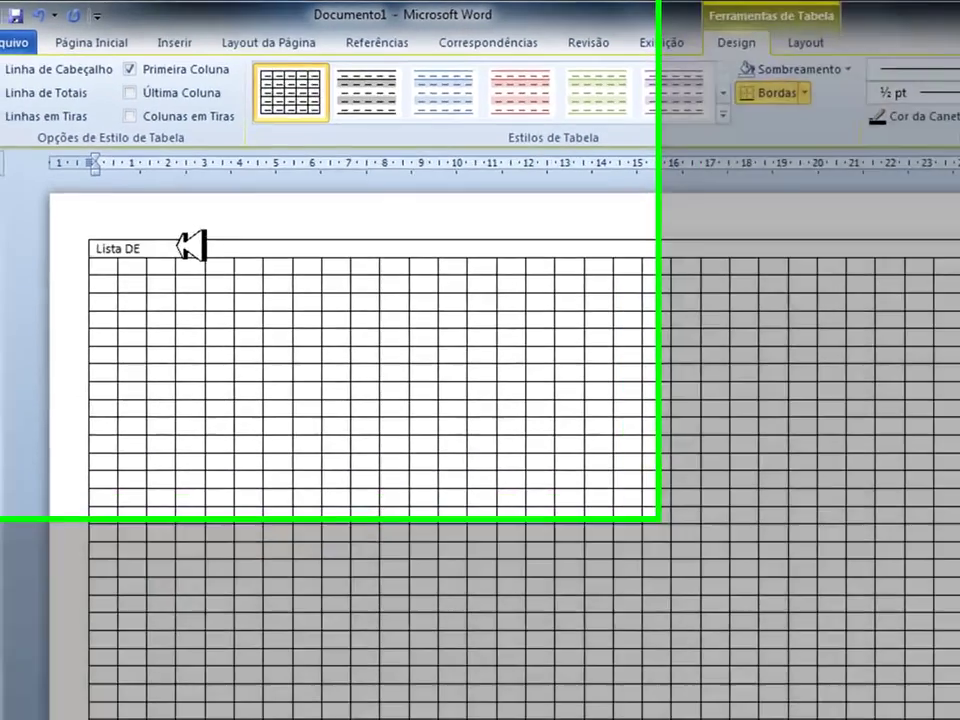
key("BackSpace")
key("BackSpace")
type("Chamada Instituto Rogacionista Santo Aníbal")
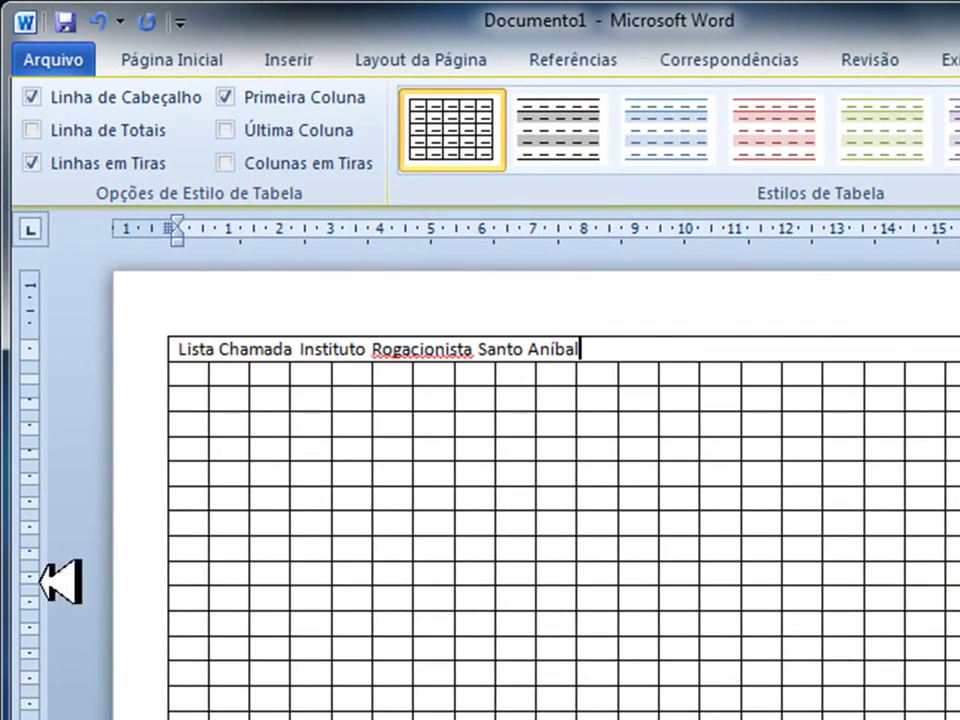
left_click(195, 381)
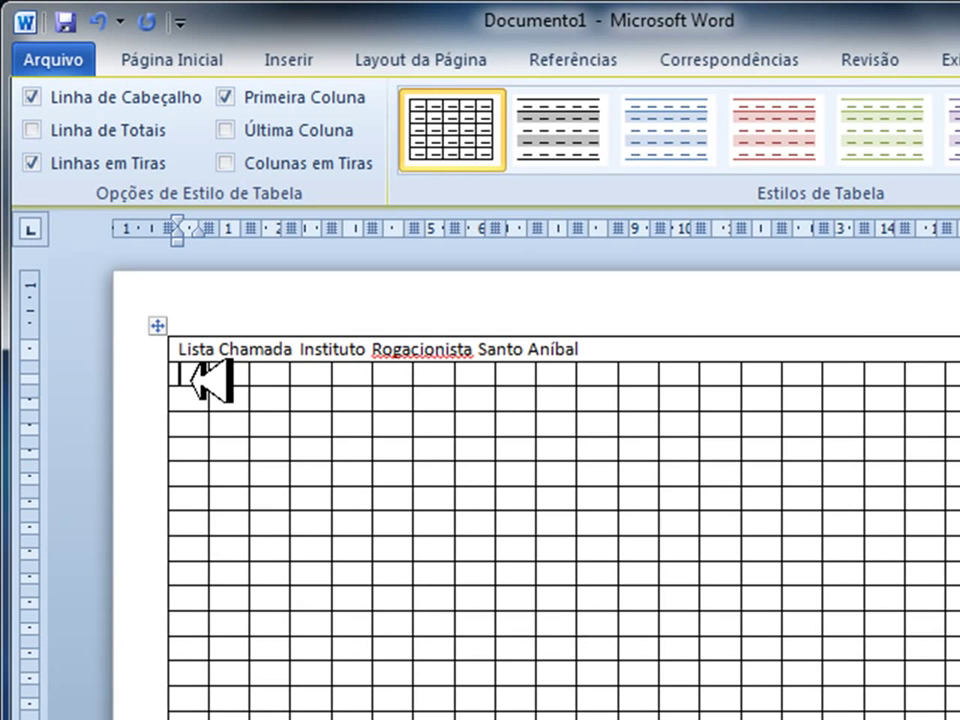
type("Nº")
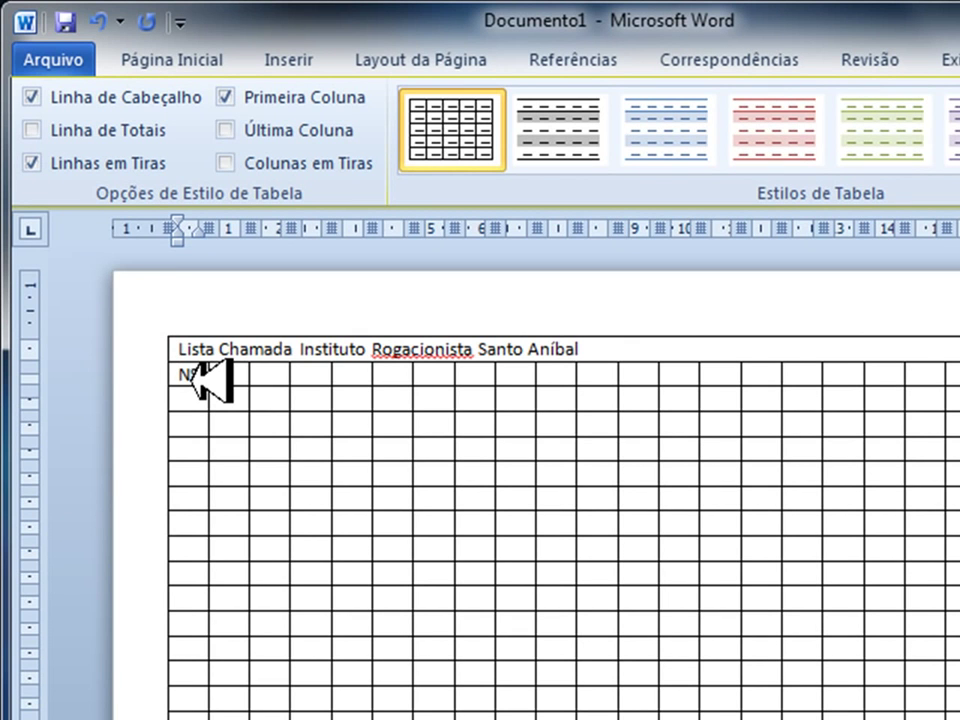
type(" de ordem")
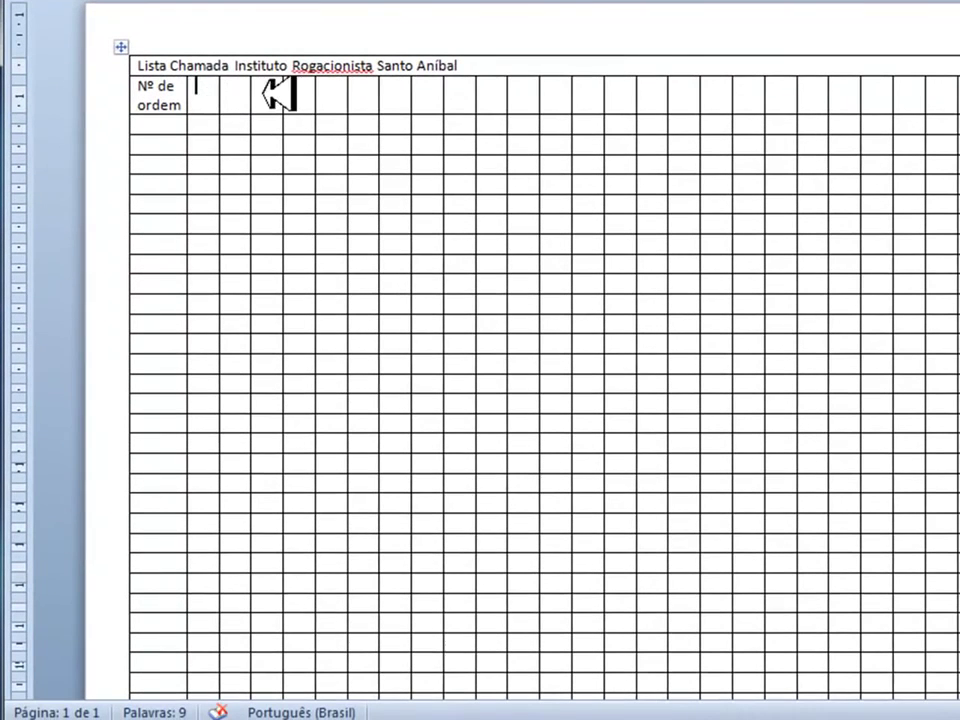
left_click_drag(262, 378, 570, 110)
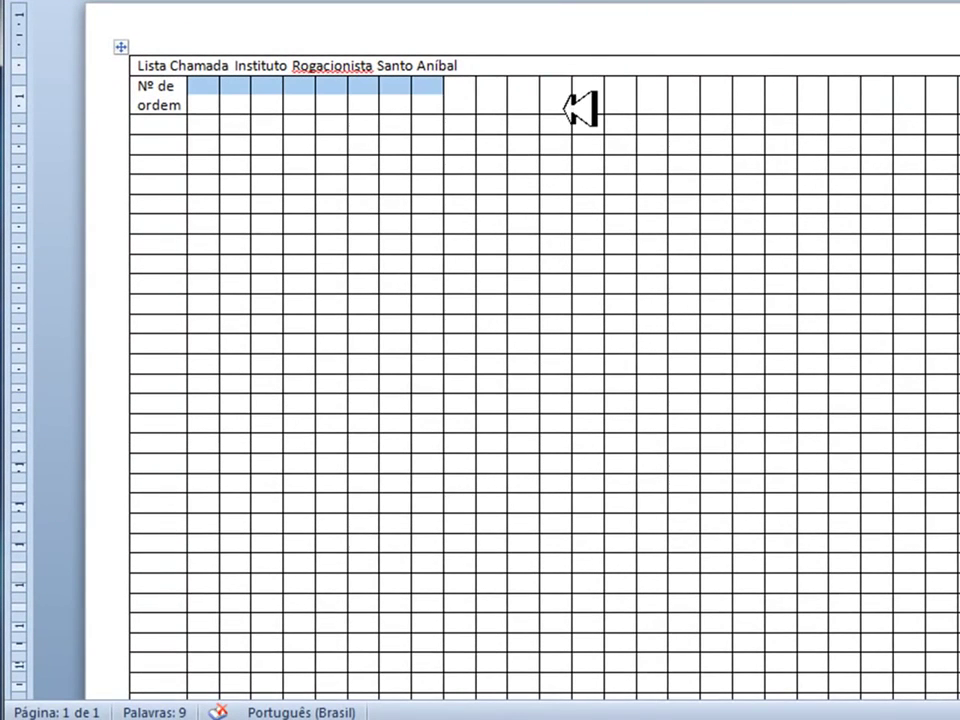
left_click(516, 95)
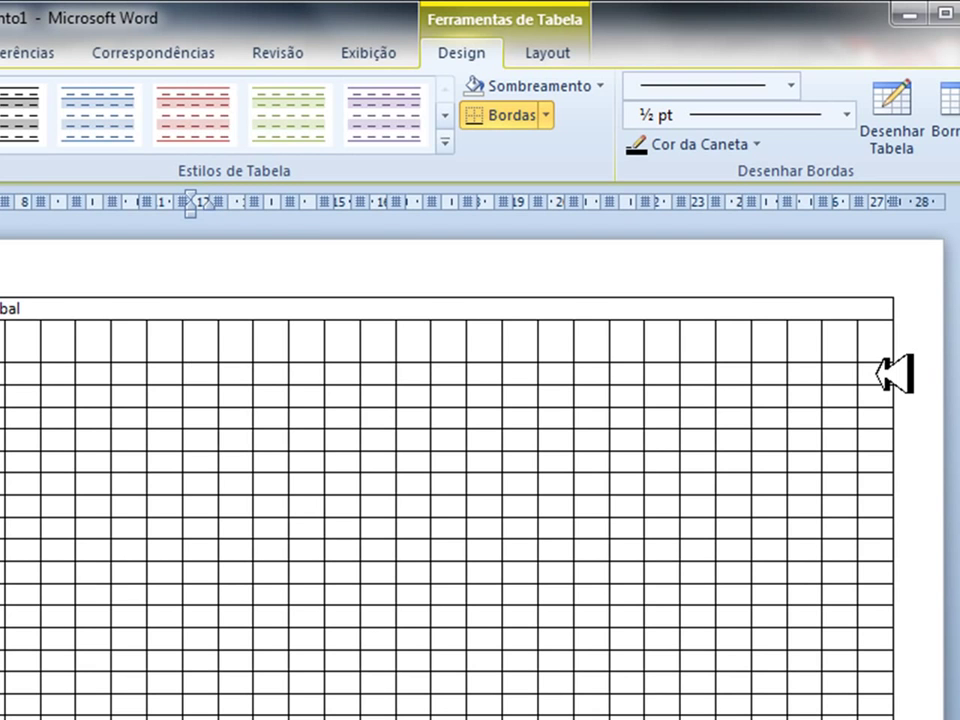
Step: Enter day numbers 01, 02 and onward across the row, plus 'Dias' and 'Mês' labels
type("0")
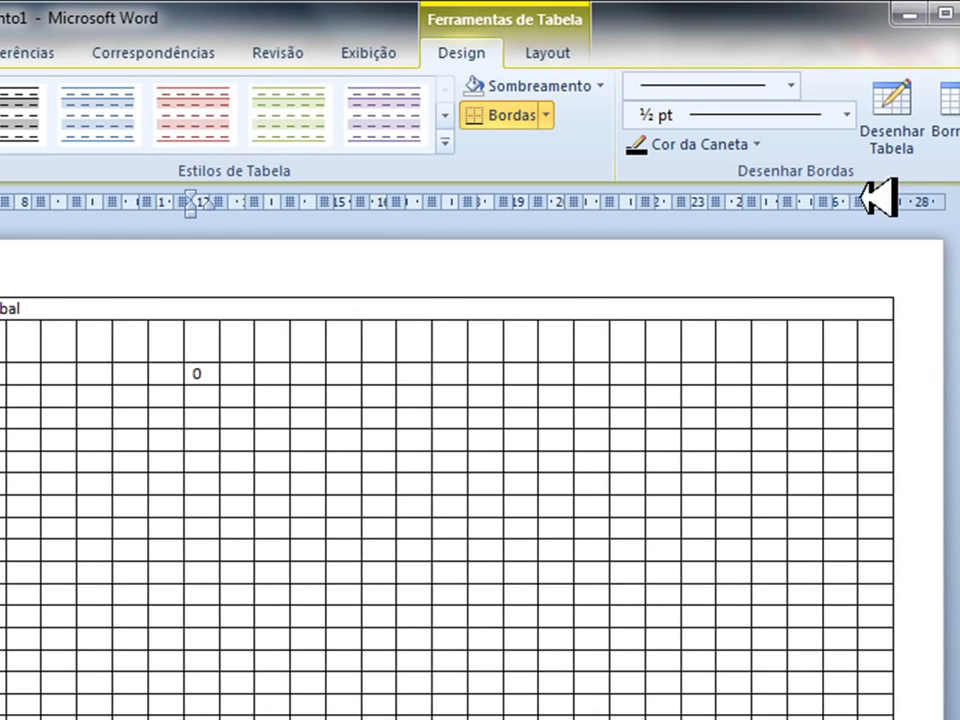
type("1")
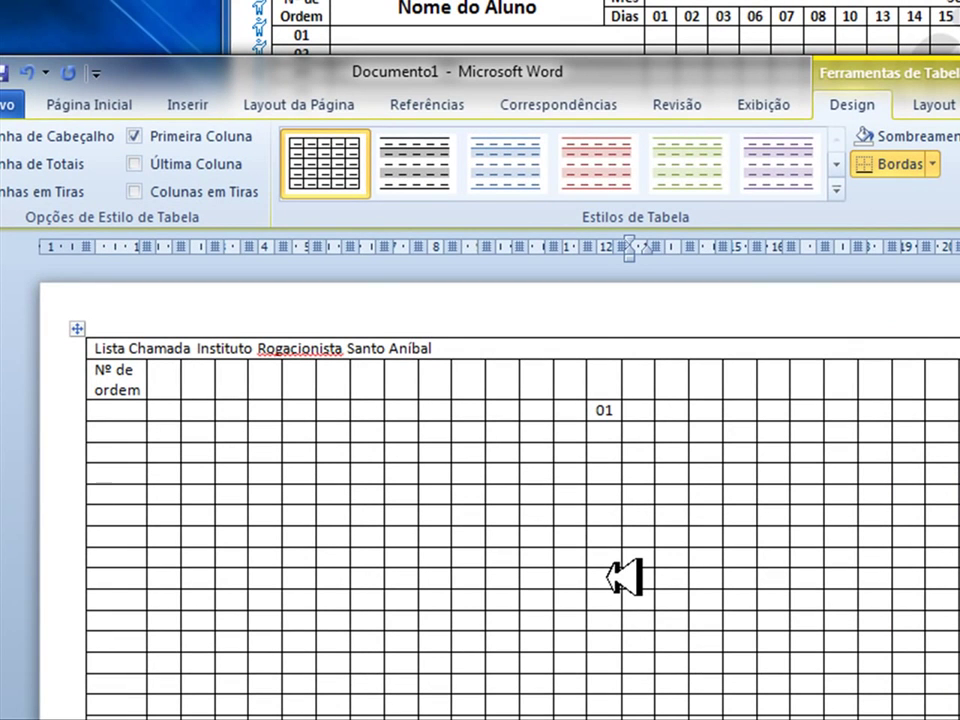
key("Tab")
type("0")
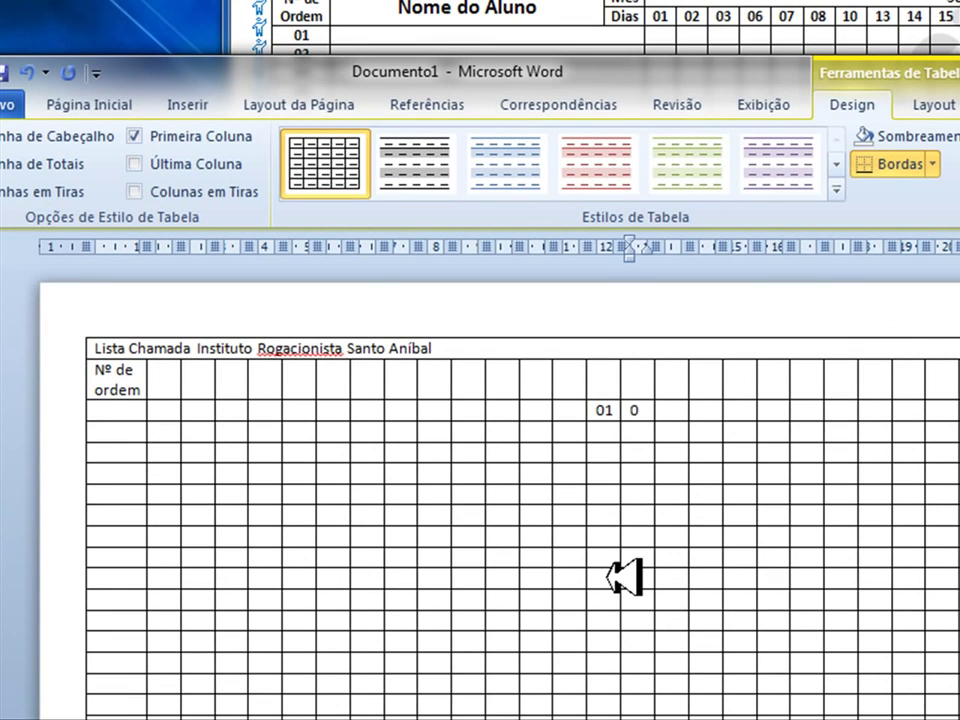
type("2")
key("Tab")
type("0")
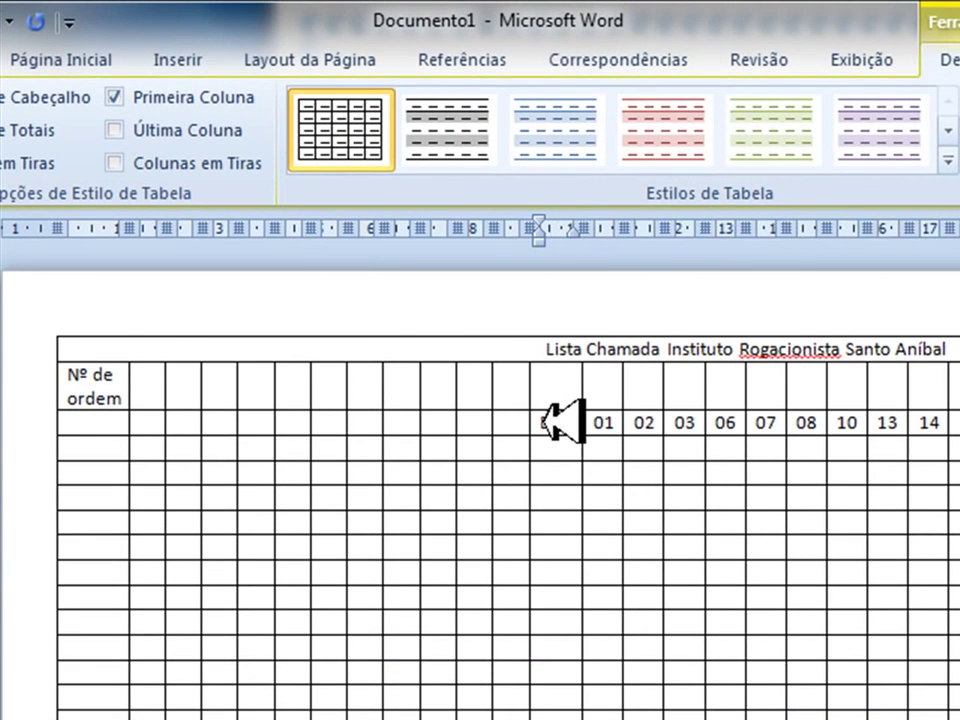
type("Dias")
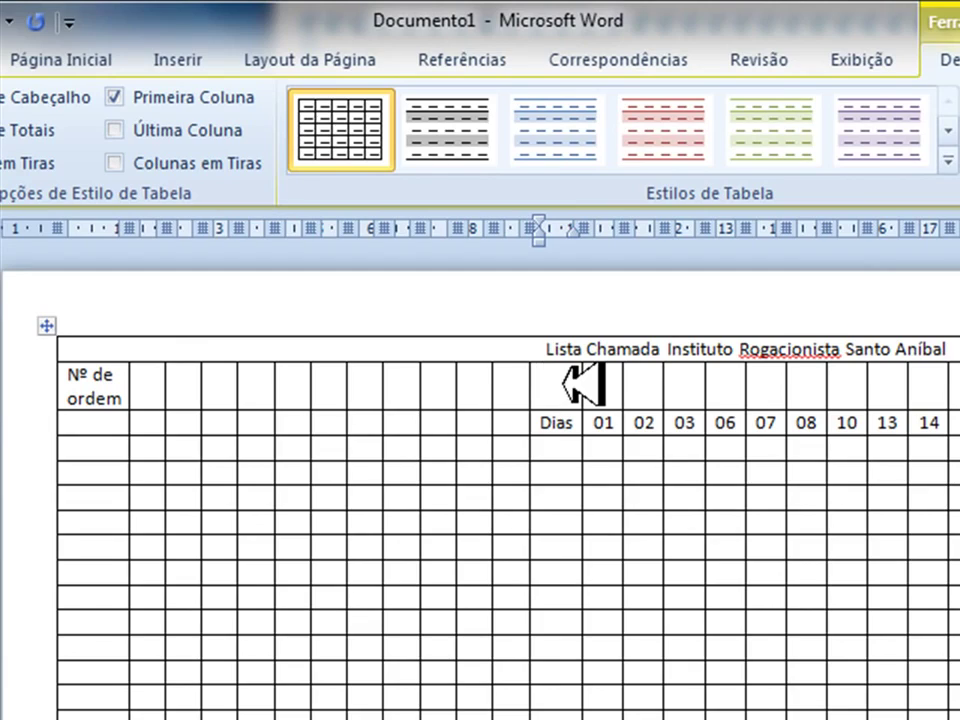
type("Mê")
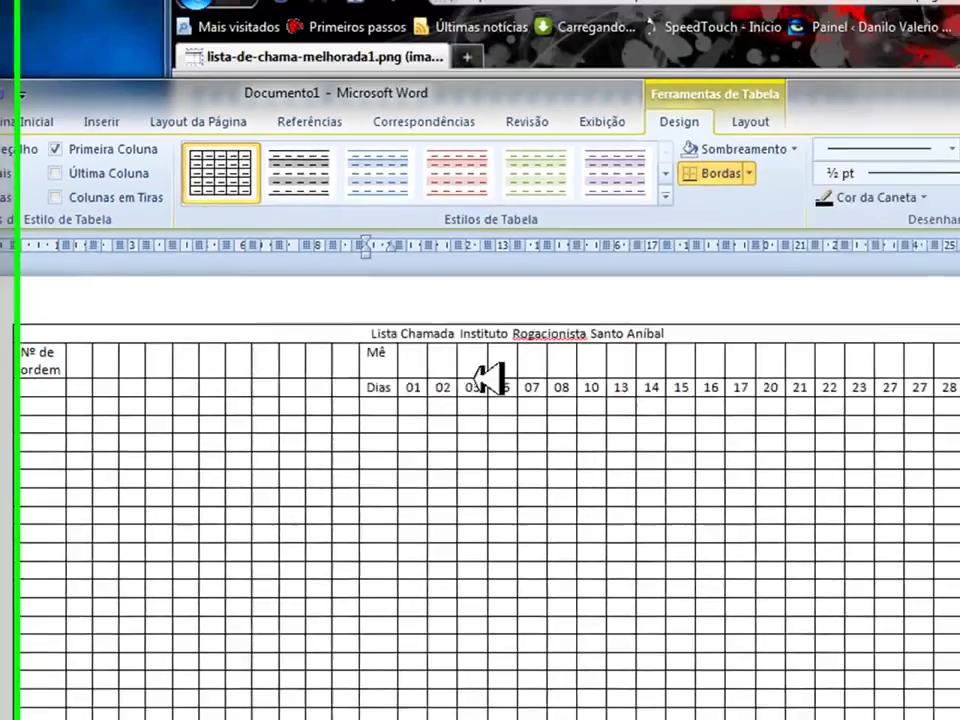
type("s")
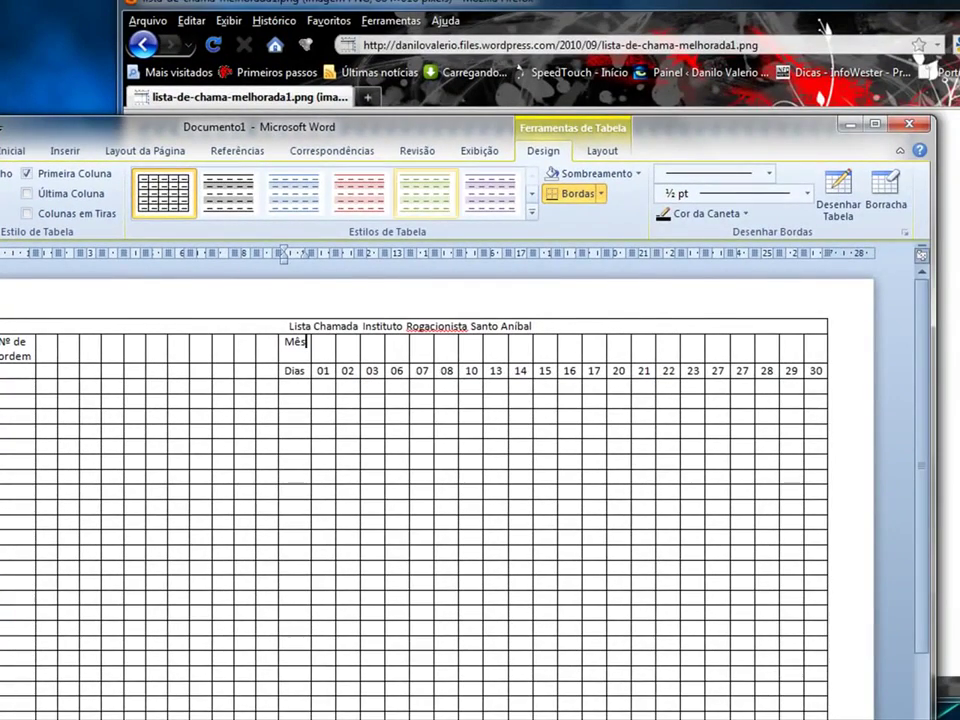
Step: Compare the Firefox reference attendance image with the Word table, moving the image window aside
left_click(250, 97)
key("alt+Tab")
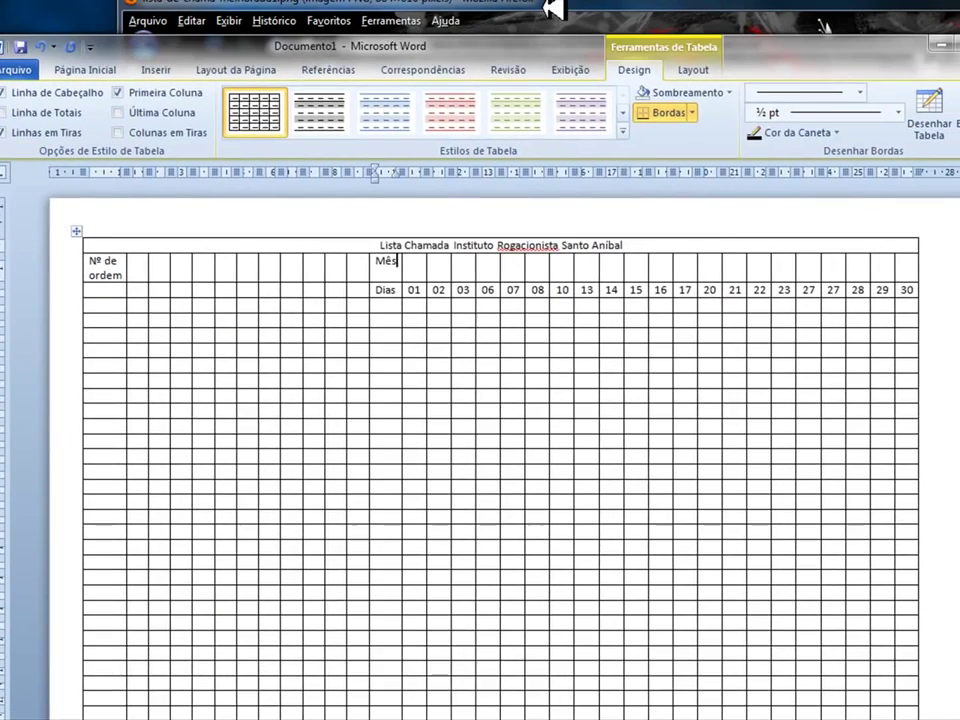
left_click(617, 5)
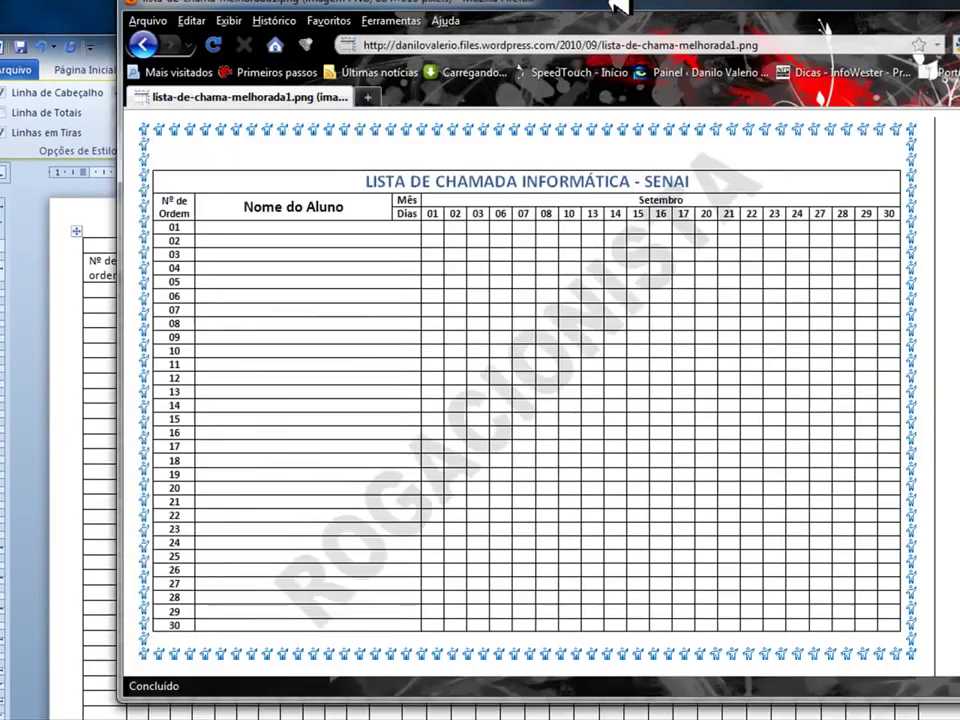
left_click_drag(617, 5, 583, 8)
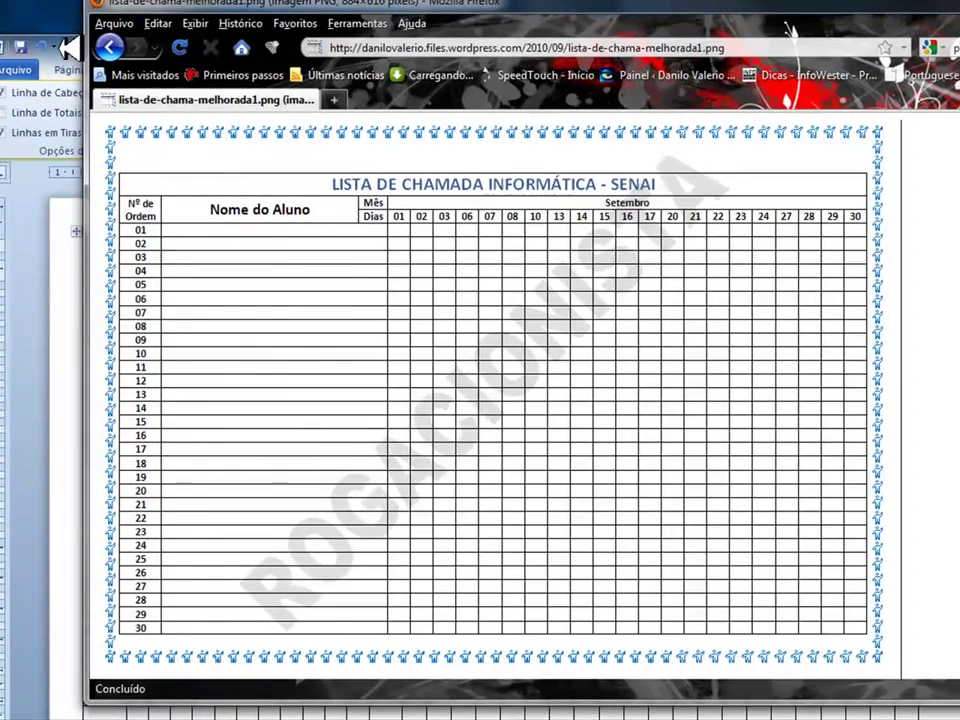
left_click(39, 466)
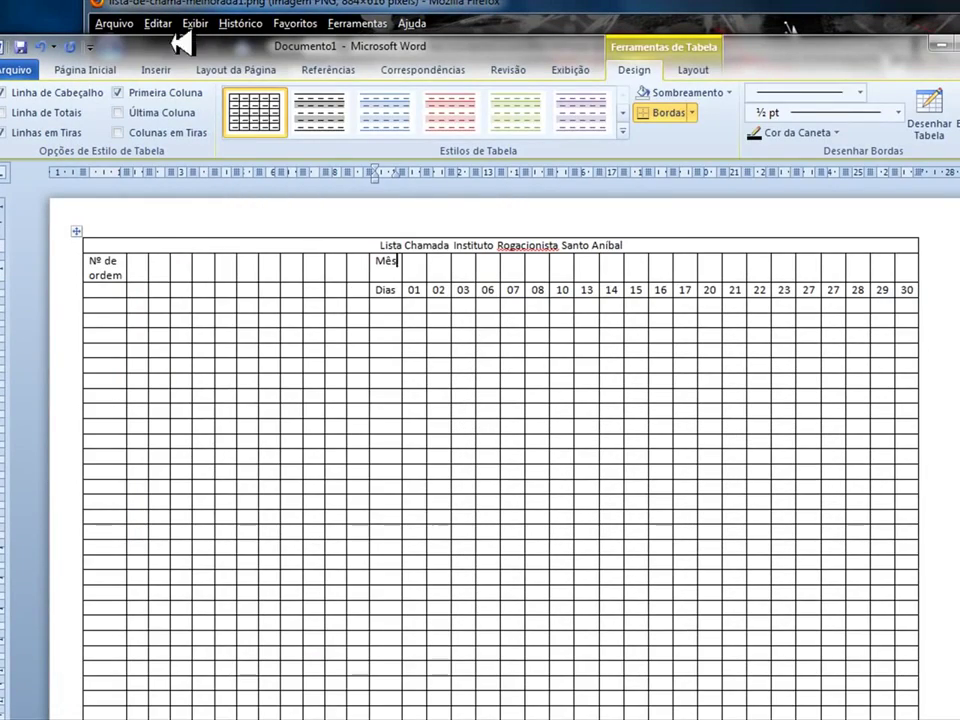
left_click(289, 23)
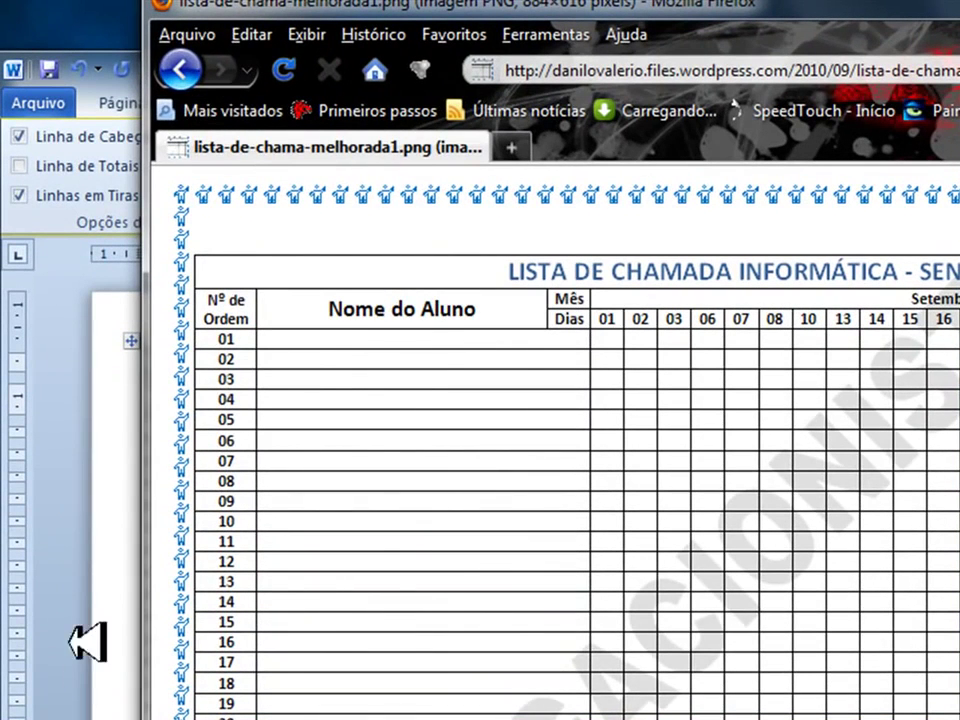
left_click(103, 516)
Step: Merge the name header cells into one 'Nome do Aluno' heading cell
left_click_drag(252, 398, 262, 430)
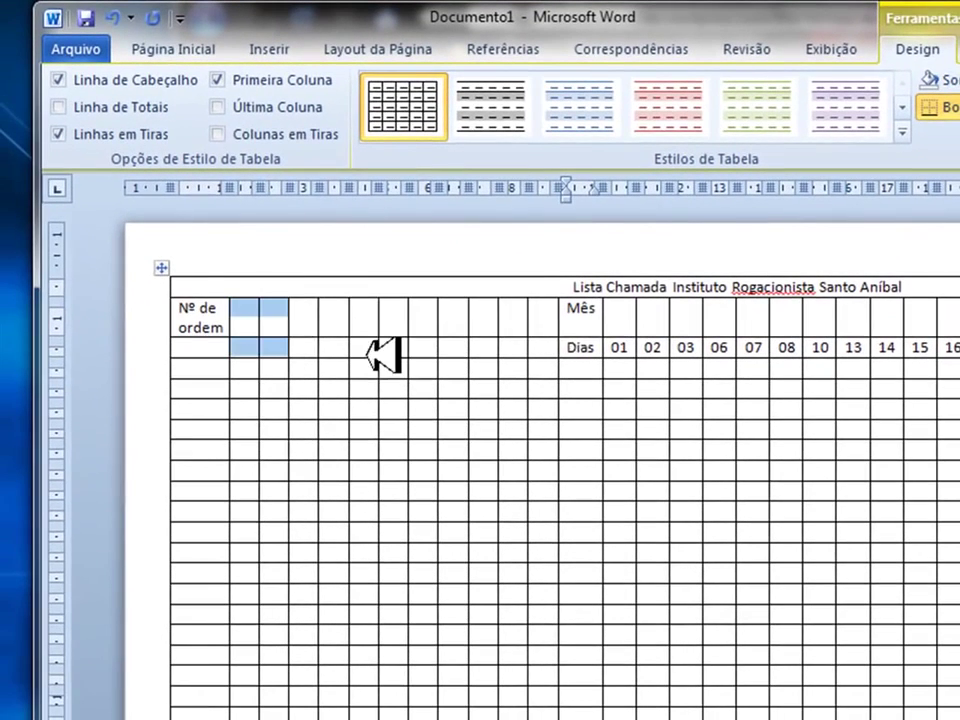
left_click_drag(367, 354, 550, 341)
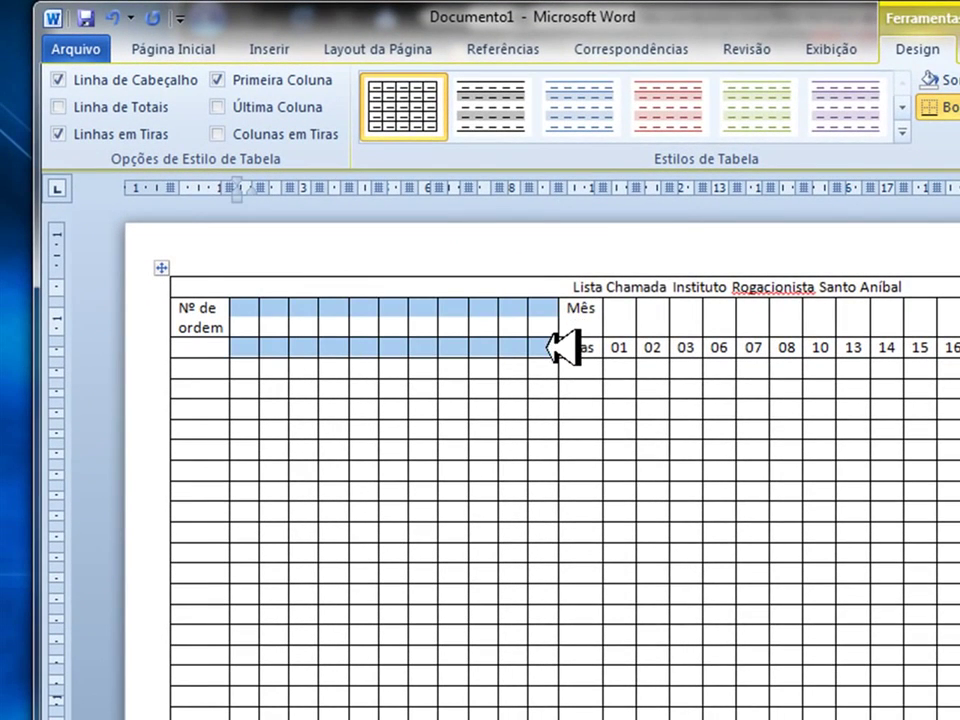
right_click(560, 348)
left_click(643, 556)
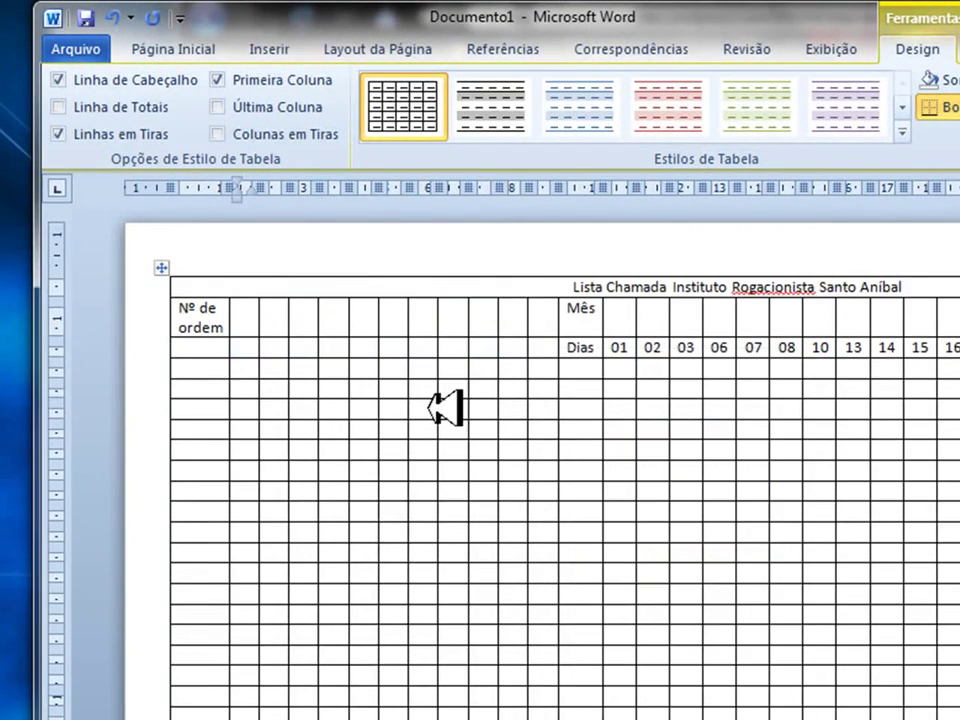
type("\\")
type("Nome do Aluno")
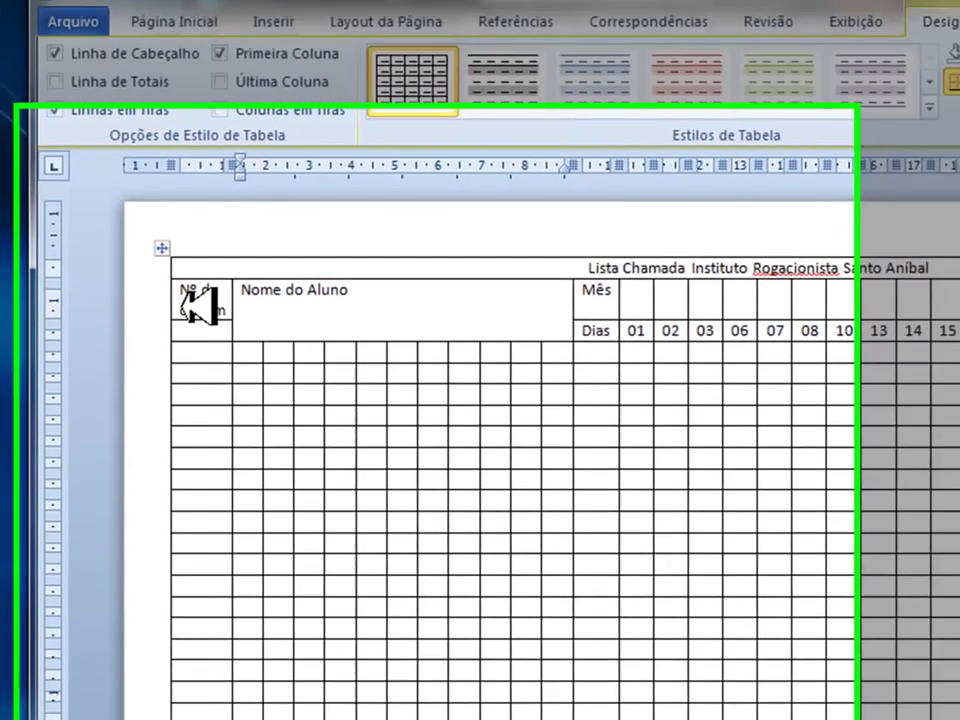
Step: Merge the two 'Nº de ordem' cells into one
left_click(208, 335)
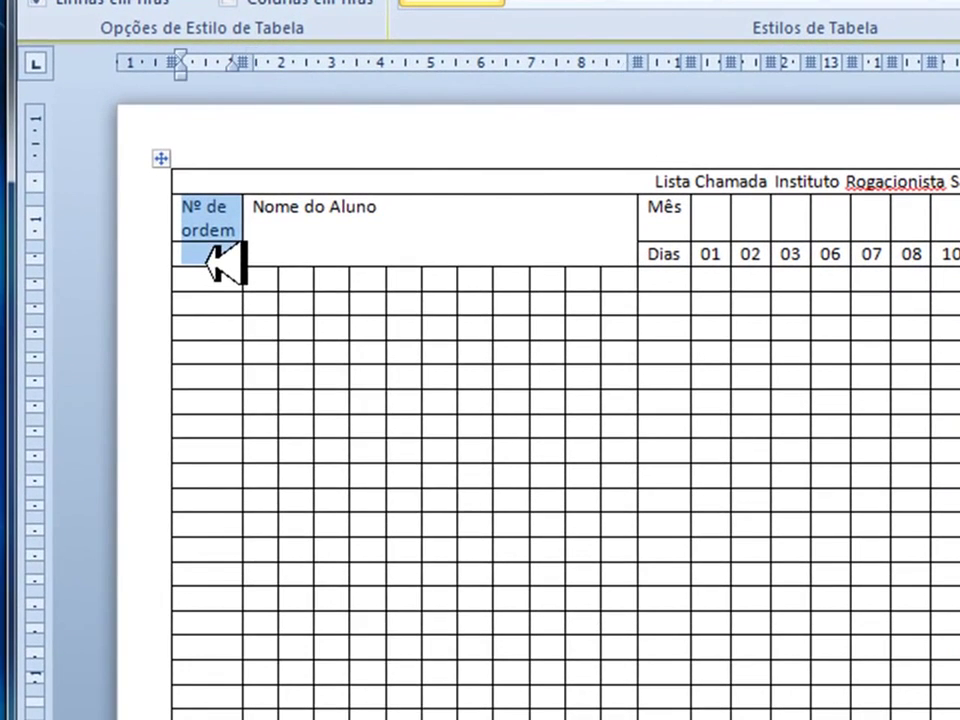
right_click(210, 337)
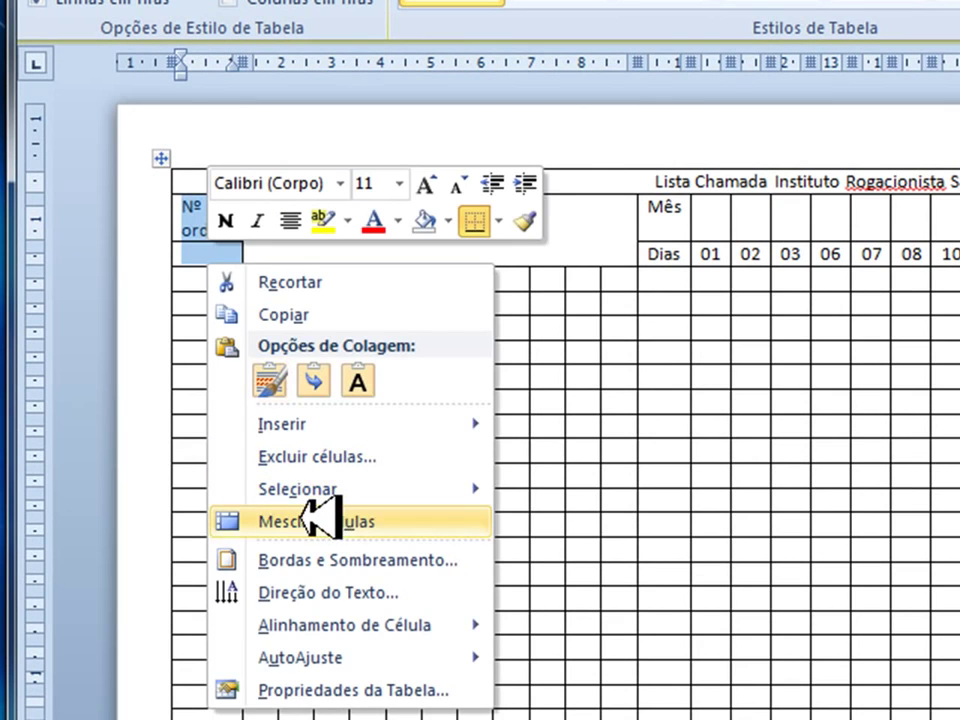
left_click(304, 519)
Step: Centre the 'Nº de ordem' and 'Nome do Aluno' headings horizontally and vertically in their cells
left_click(300, 210)
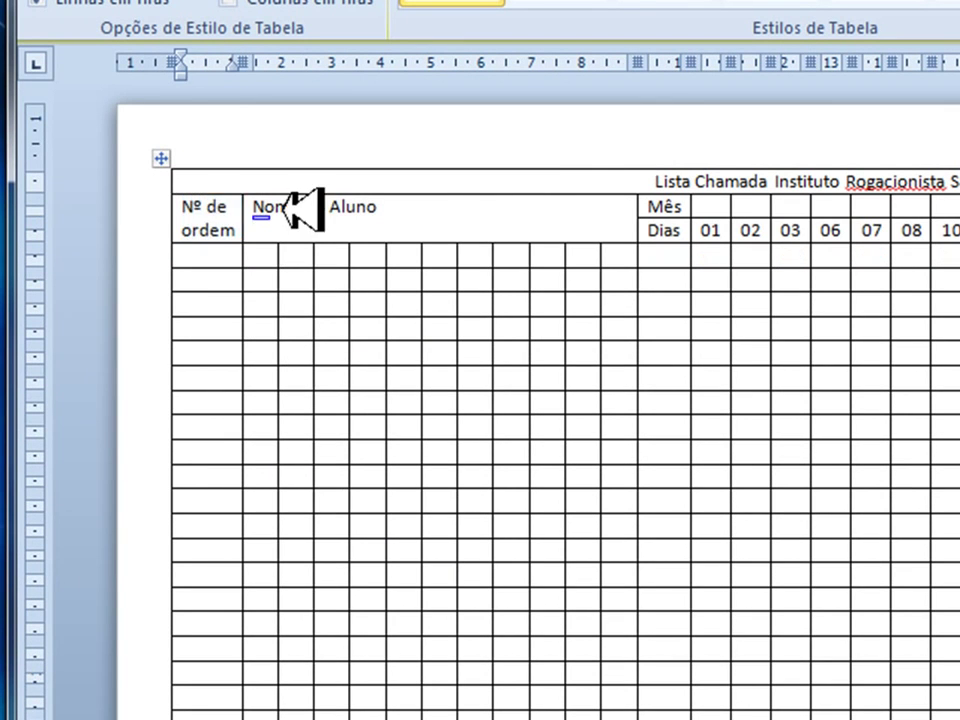
left_click(156, 210)
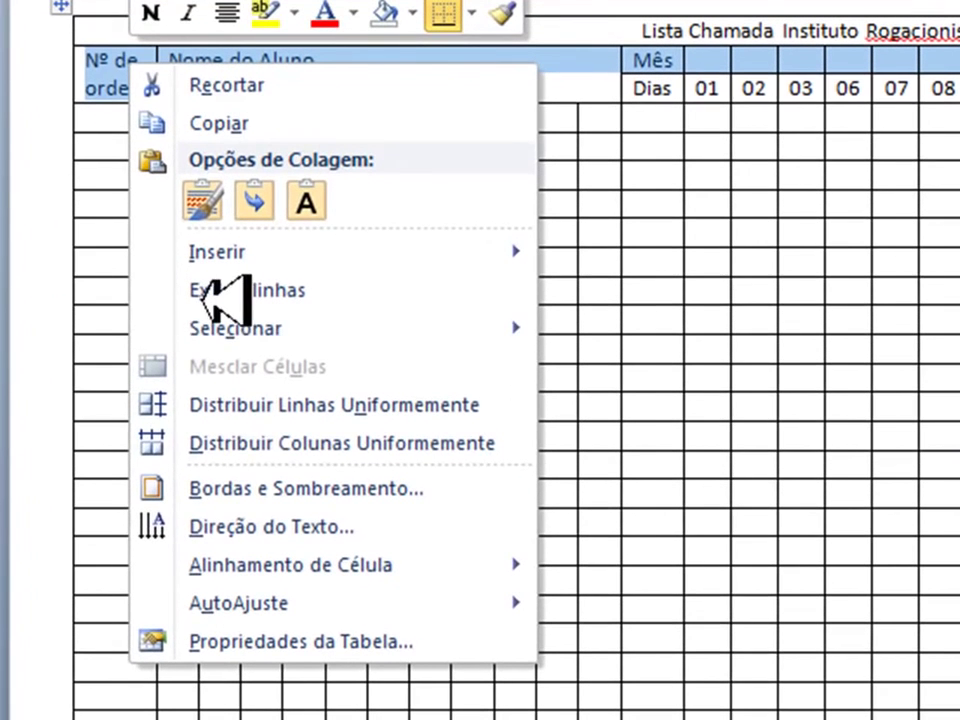
right_click(230, 212)
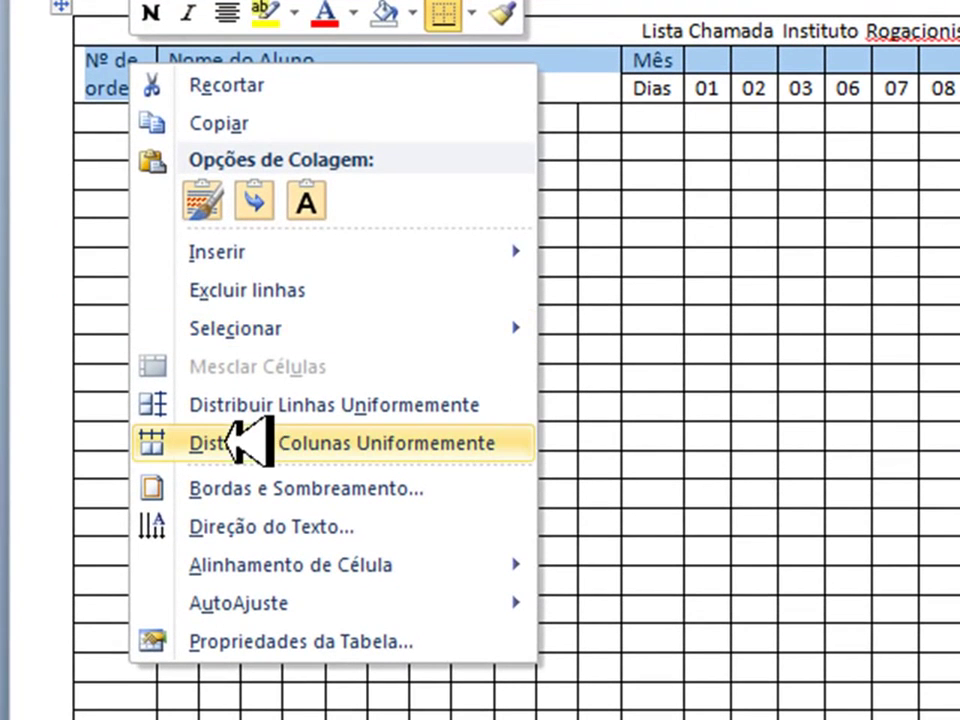
mouse_move(285, 562)
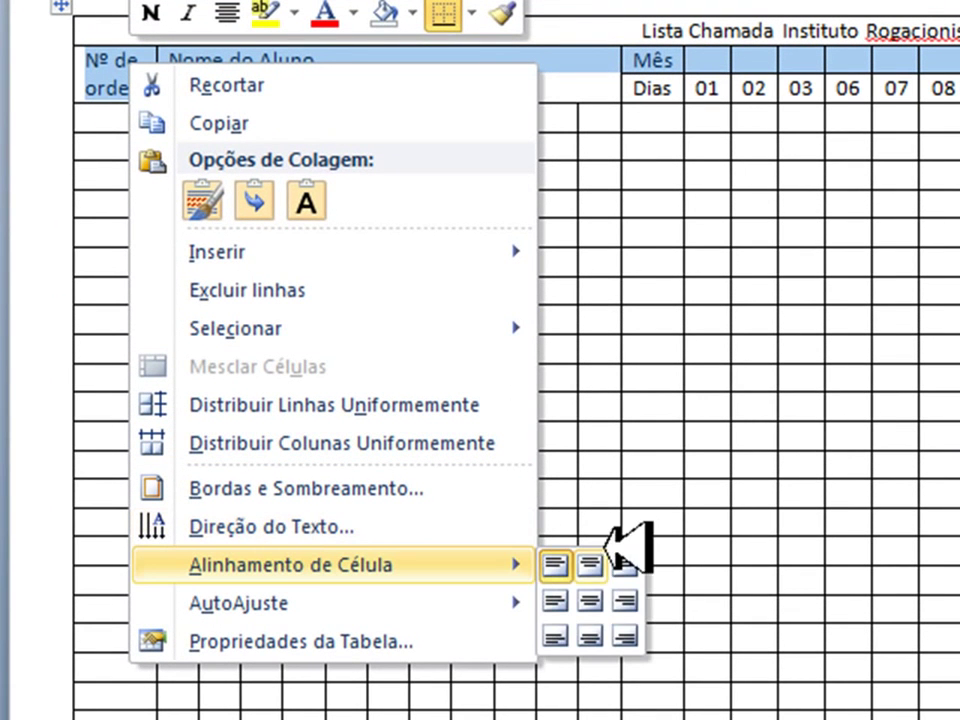
left_click(584, 598)
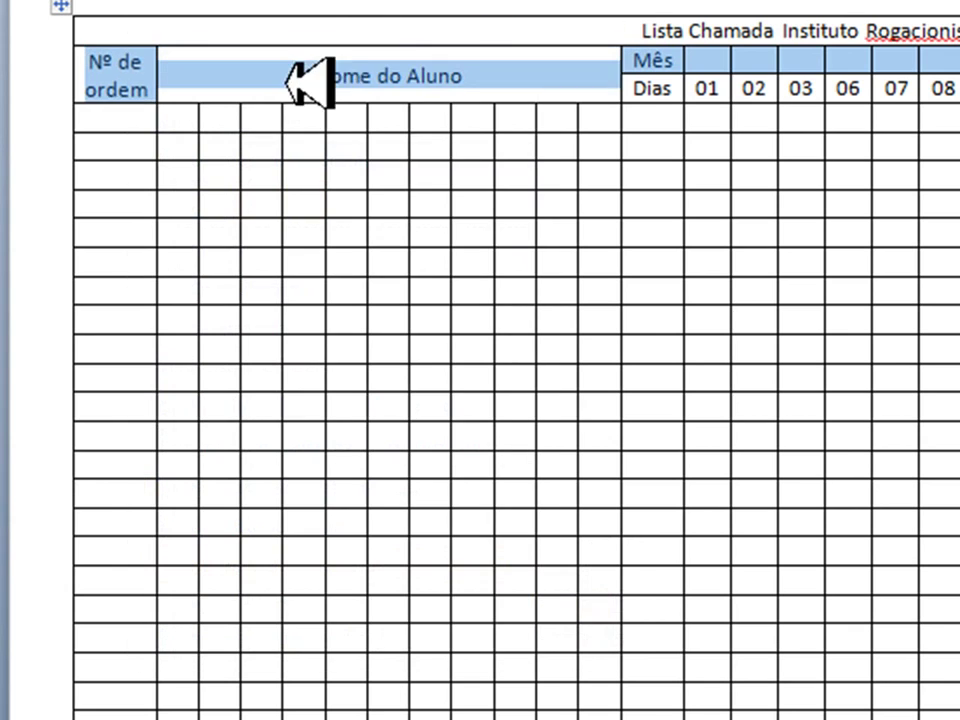
left_click(313, 80)
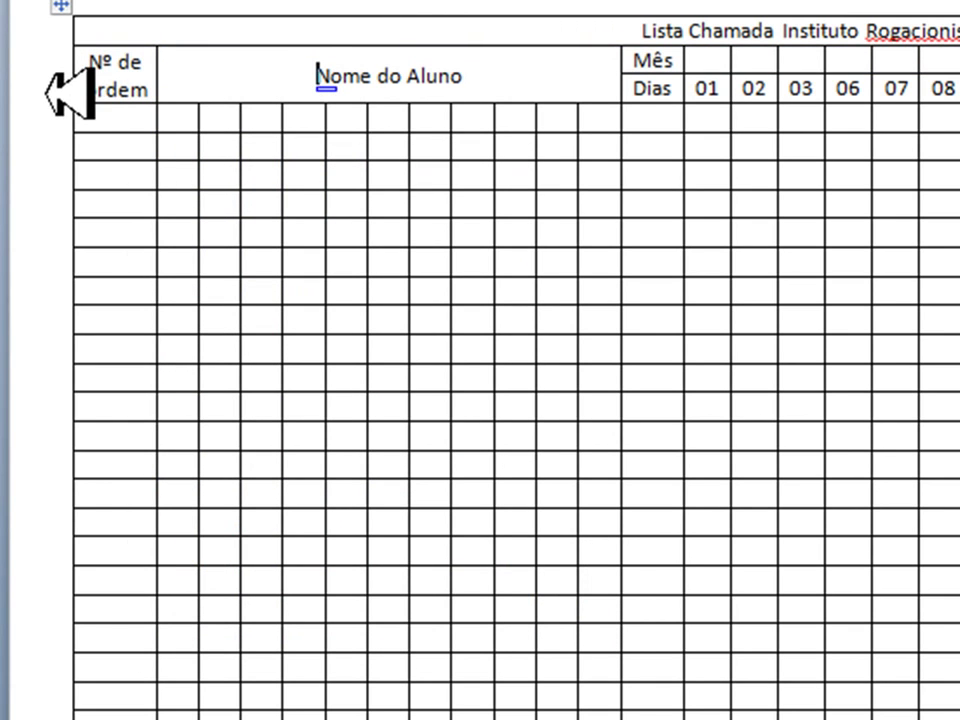
left_click_drag(700, 62, 958, 60)
Step: Merge the Mês row above the days into one centred cell reading 'Setembro'
right_click(958, 60)
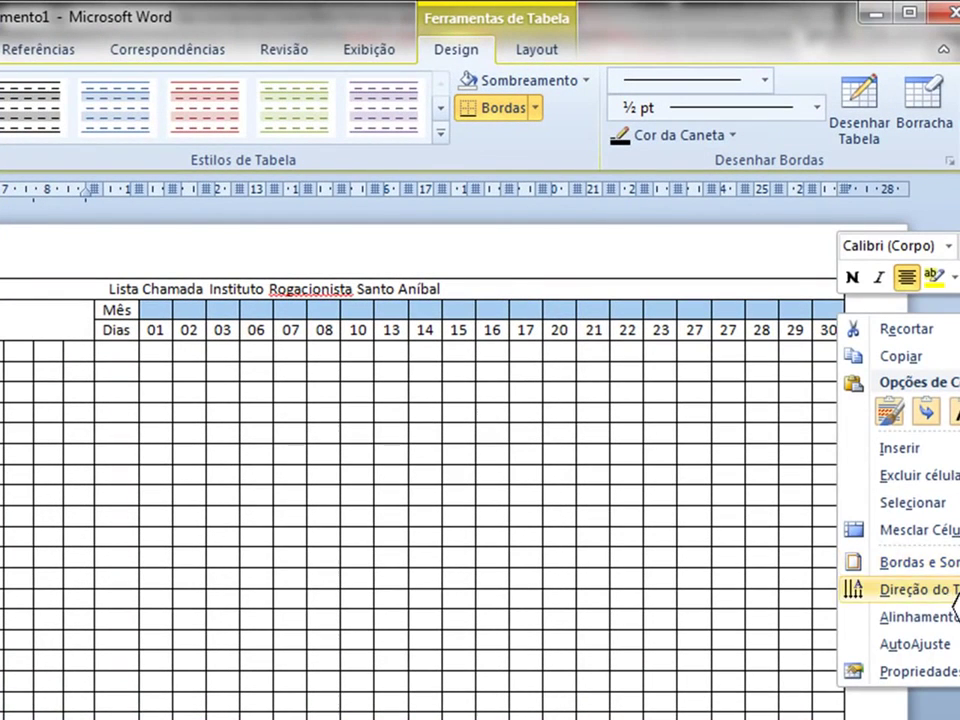
left_click(950, 530)
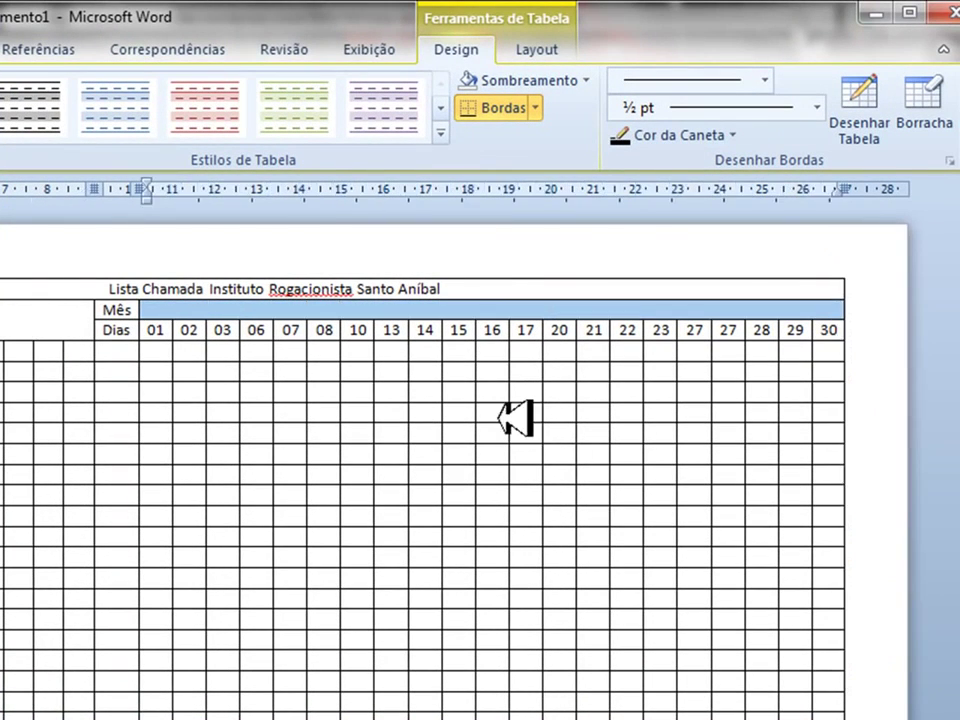
left_click(512, 318)
right_click(522, 312)
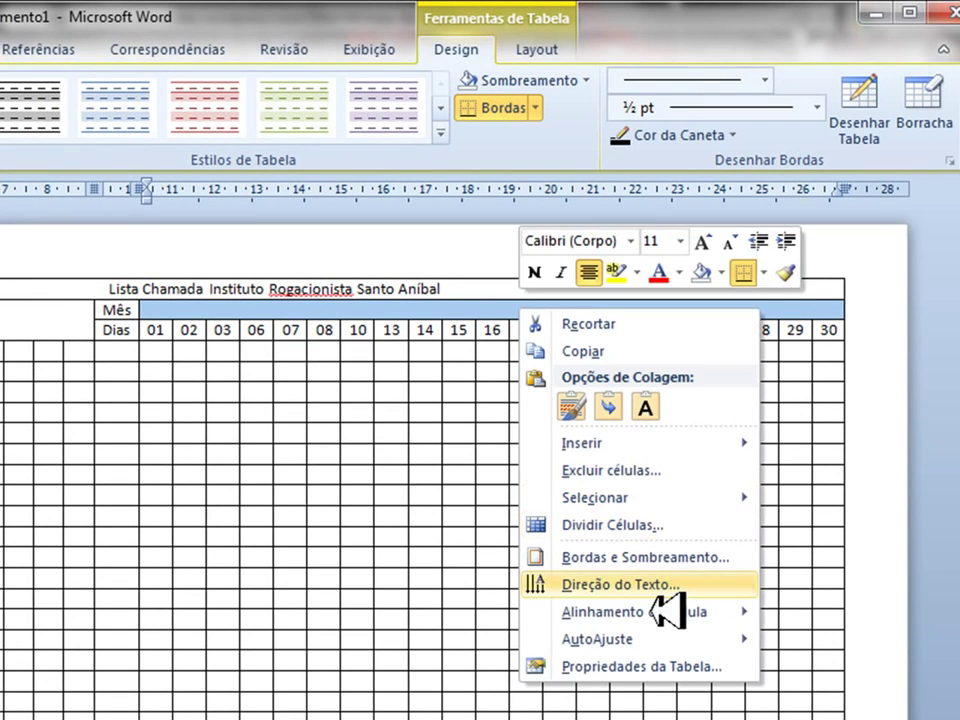
mouse_move(671, 611)
left_click(797, 637)
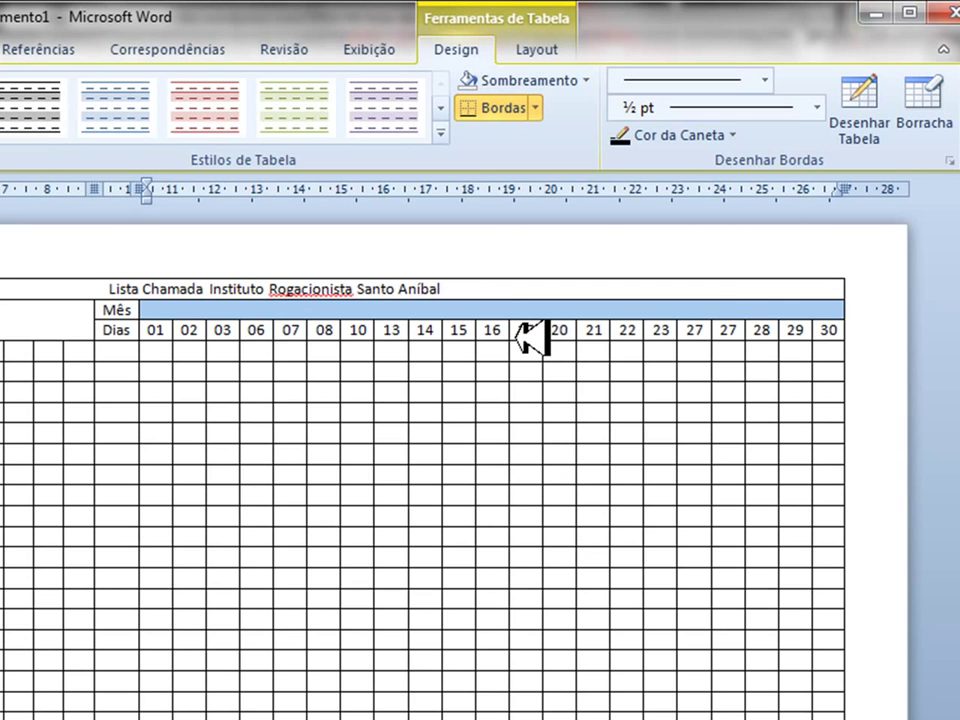
left_click(521, 312)
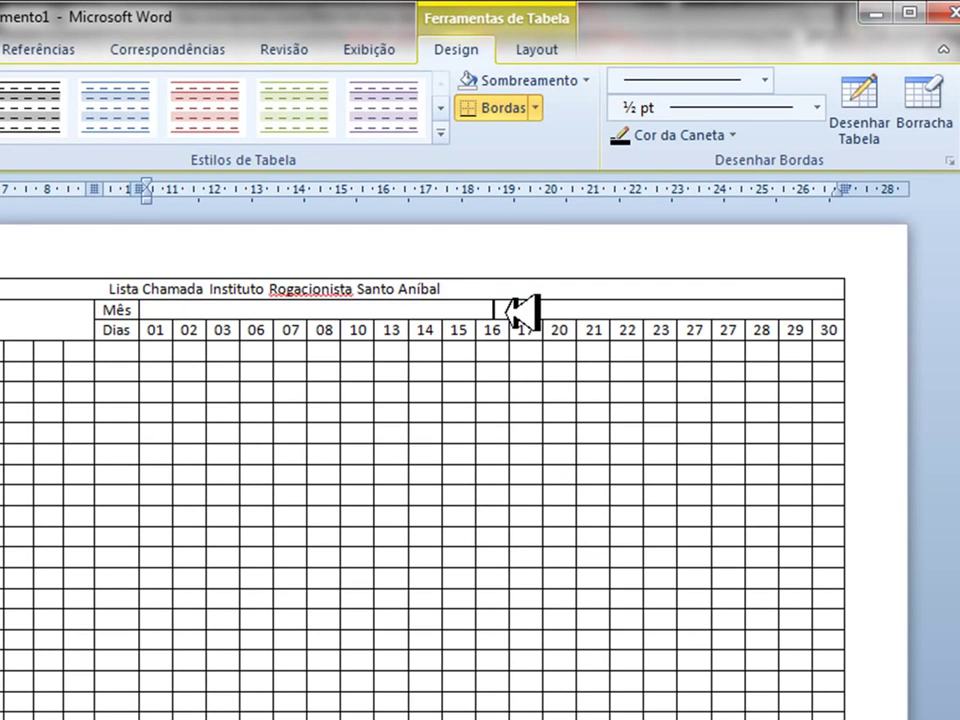
type("S")
type("ete")
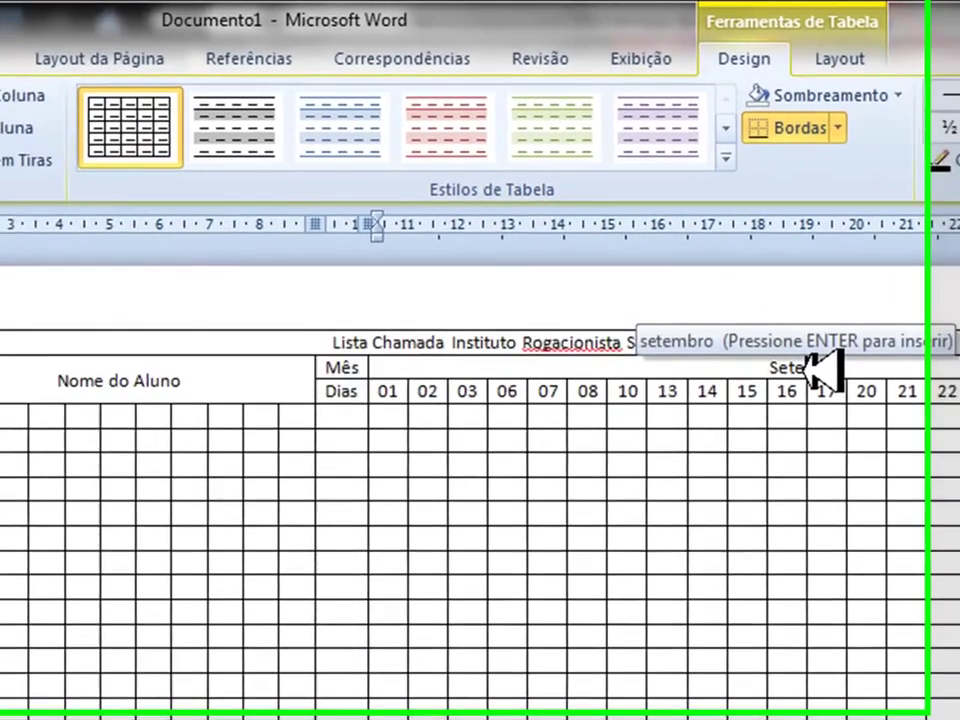
type("mbro")
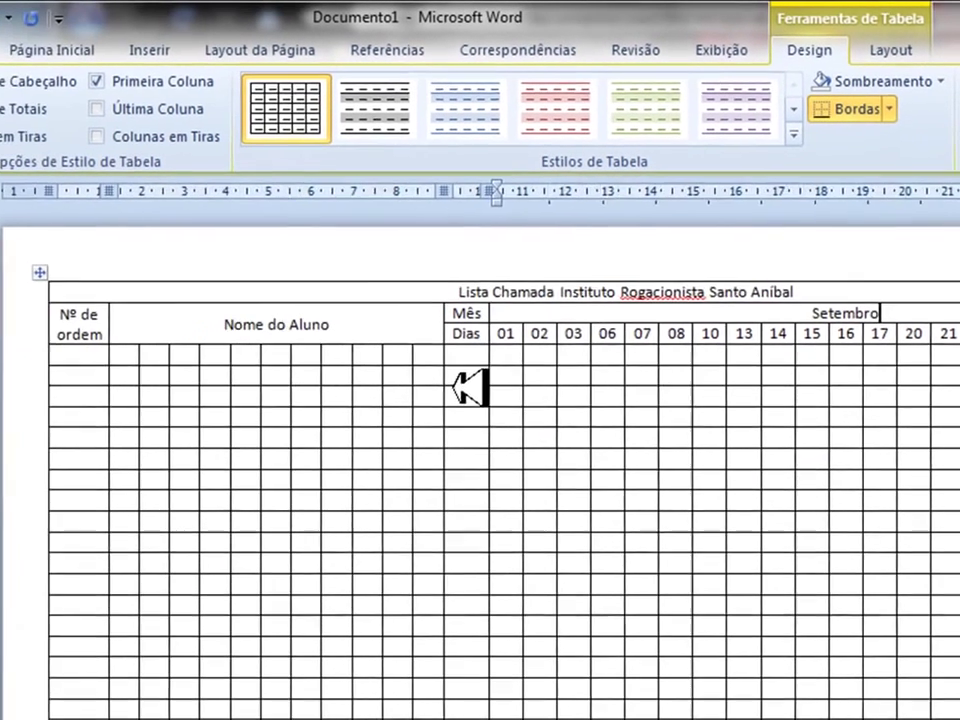
left_click(466, 390)
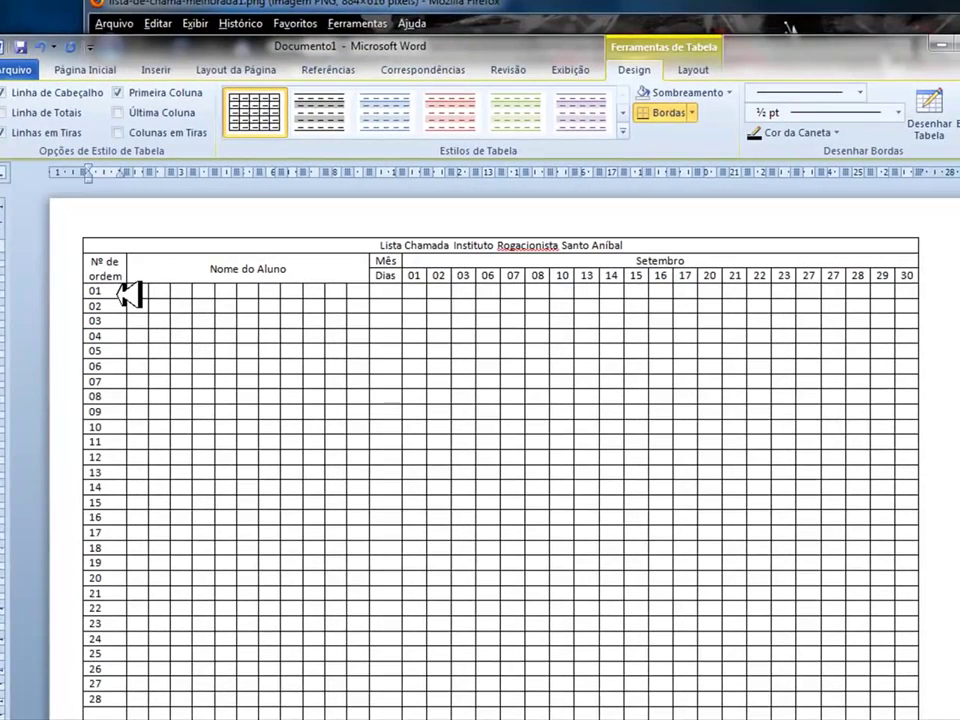
Step: Finish numbering the 'Nº de ordem' column through to 30
type("29")
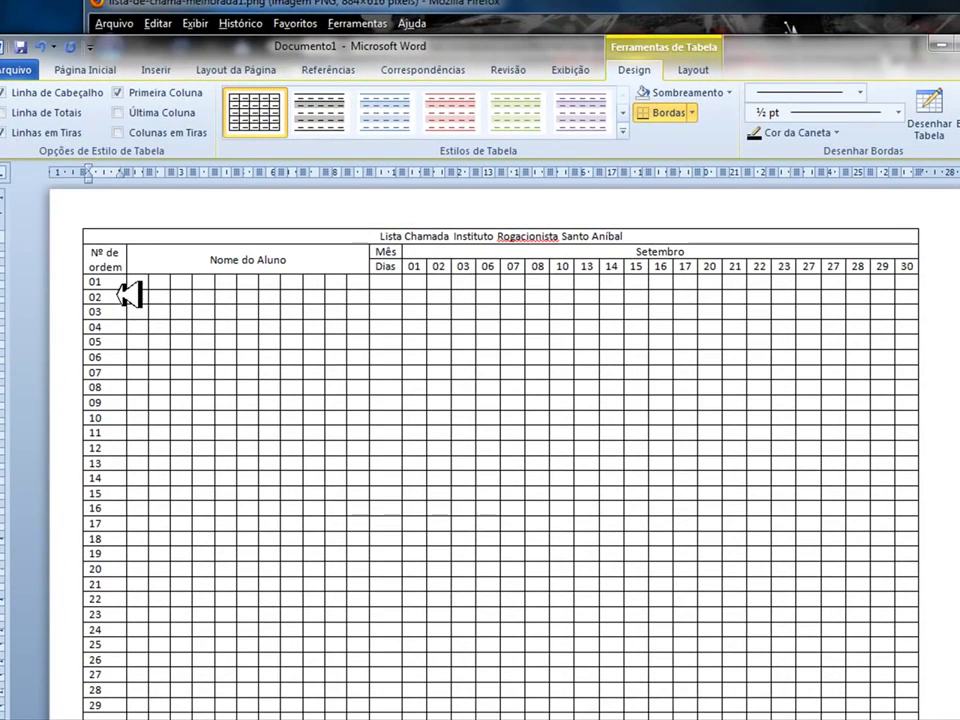
scroll(240, 435, "down", 1)
scroll(240, 435, "up", 1)
Step: Merge the Nome do Aluno cells for rows 01–30 into one blank cell
left_click_drag(146, 288, 400, 332)
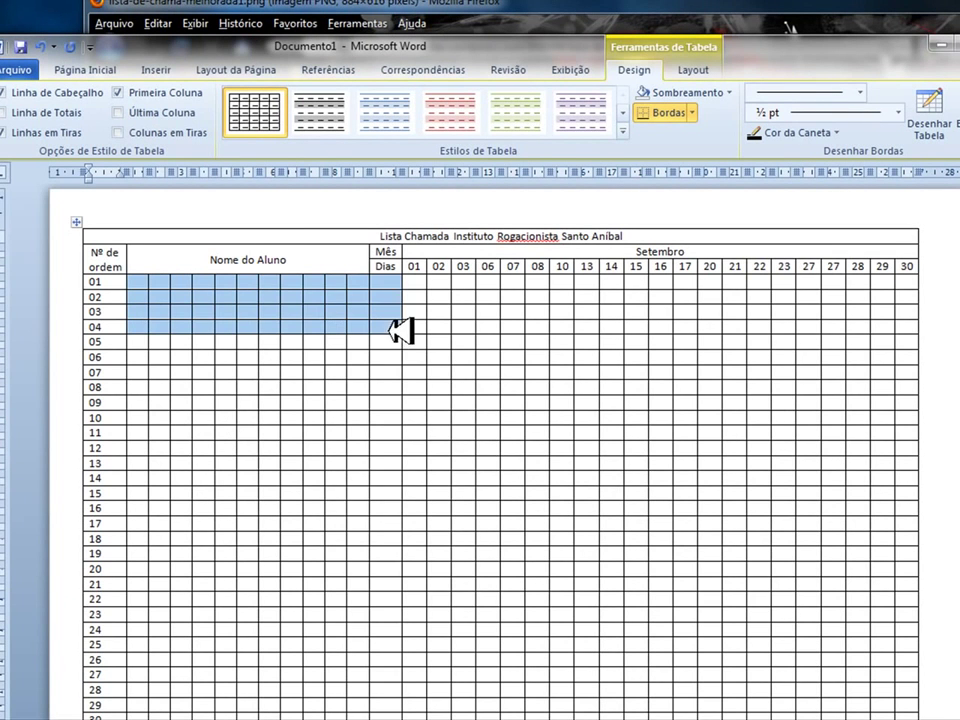
left_click_drag(390, 604, 378, 684)
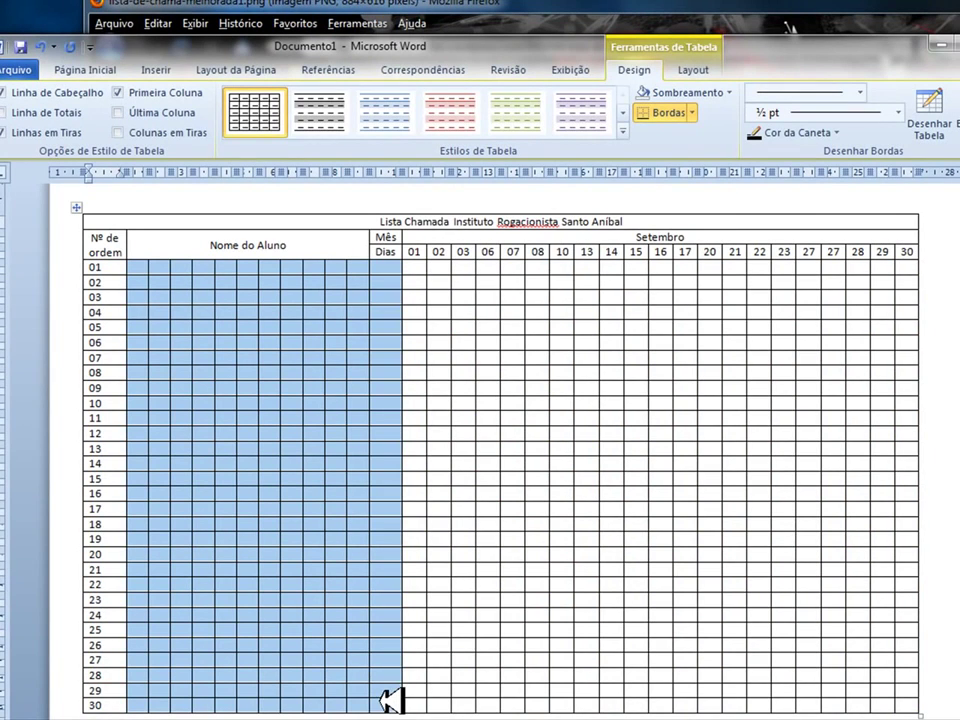
right_click(388, 700)
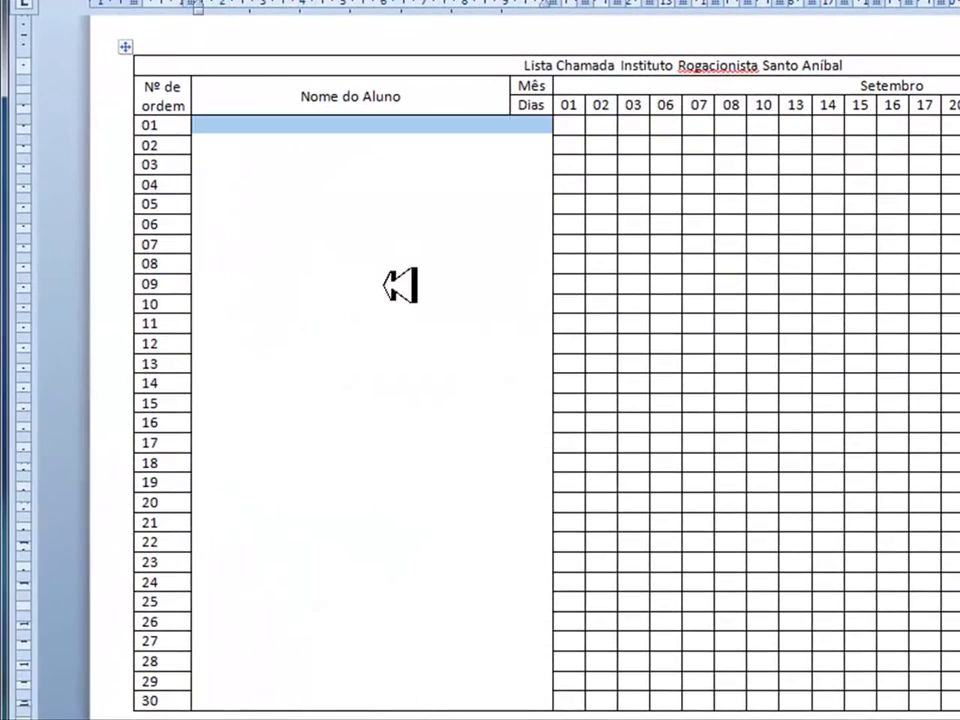
left_click(290, 127)
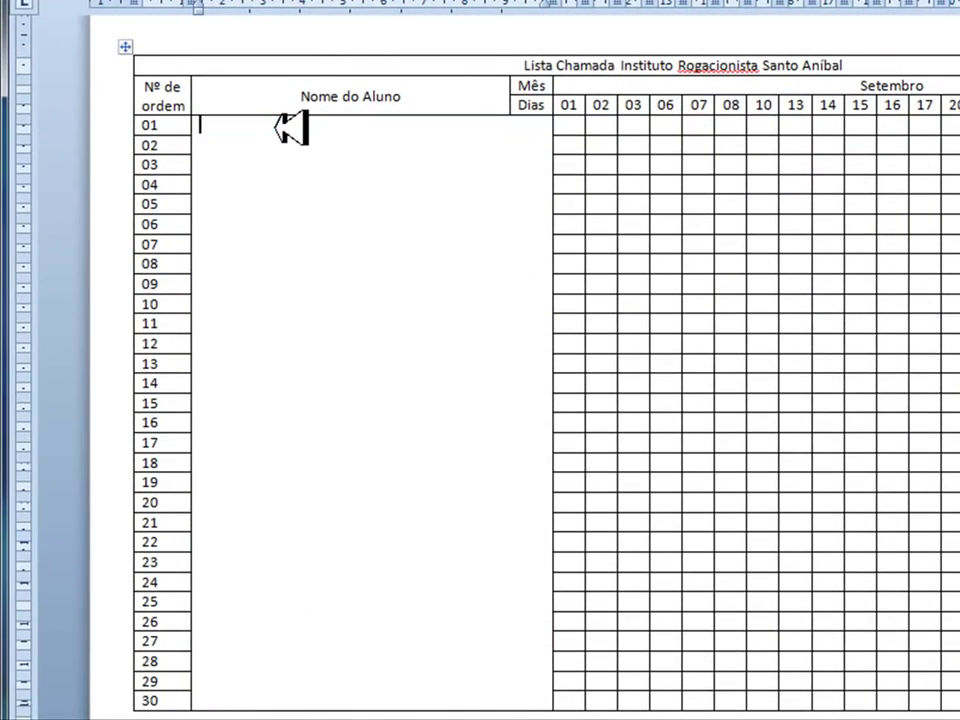
Step: Split the merged name cell into 30 rows aligned with the numbers 01–30
right_click(290, 127)
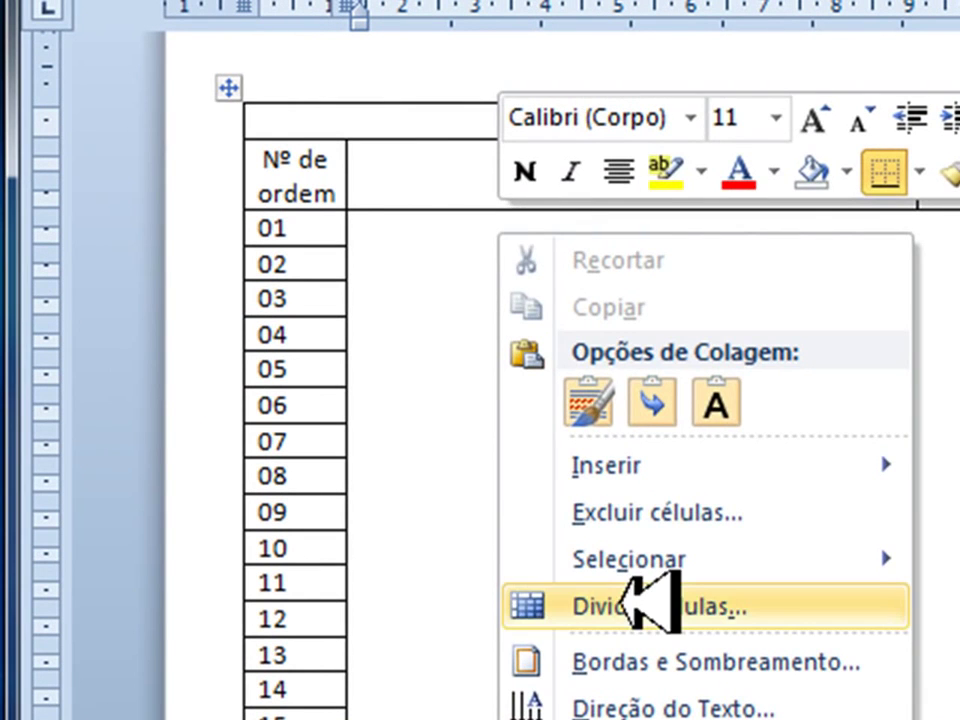
left_click(622, 596)
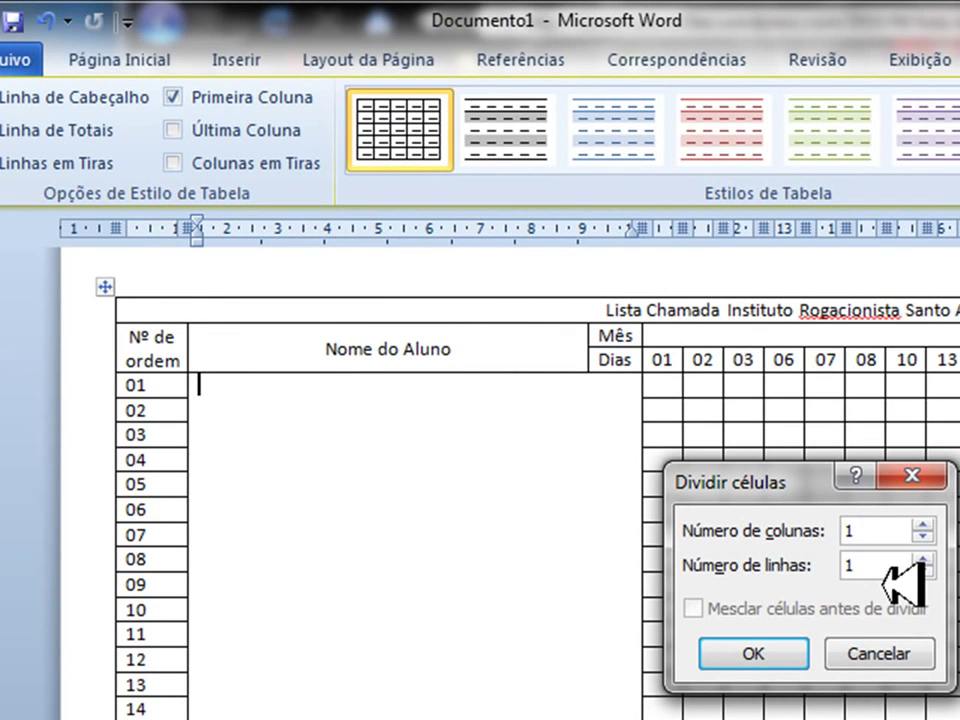
key("Return")
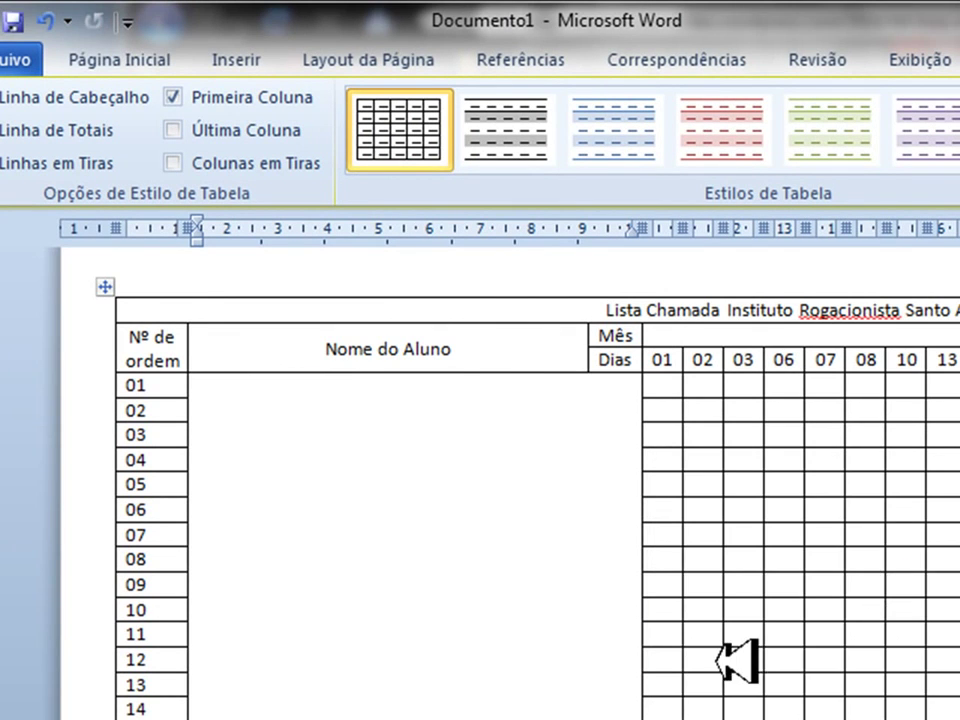
left_click(634, 565)
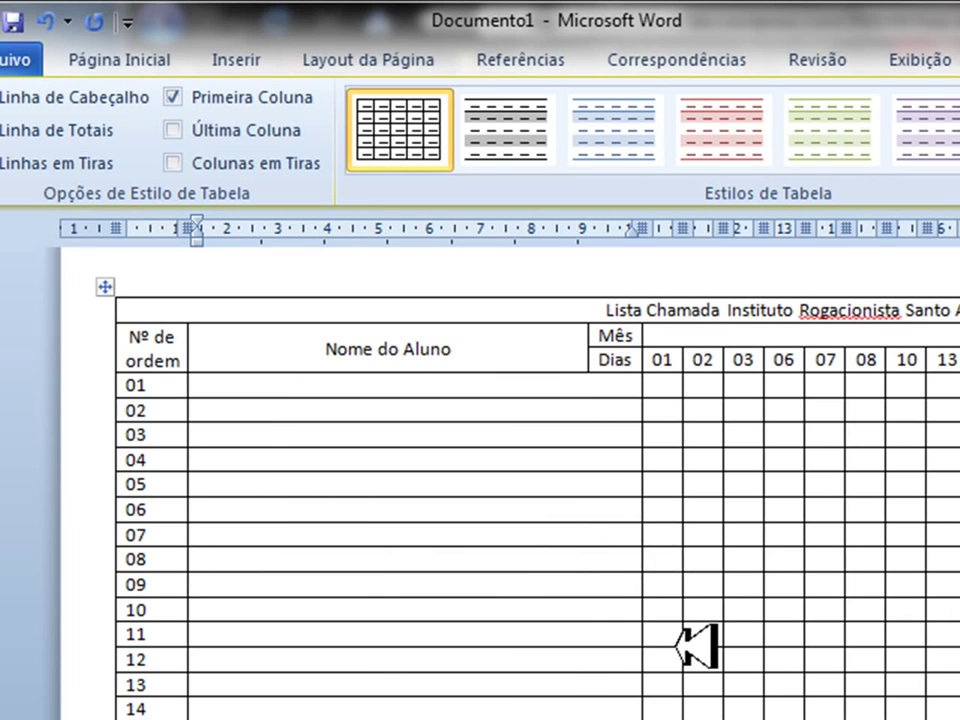
scroll(678, 647, "down", 1)
scroll(678, 647, "up", 1)
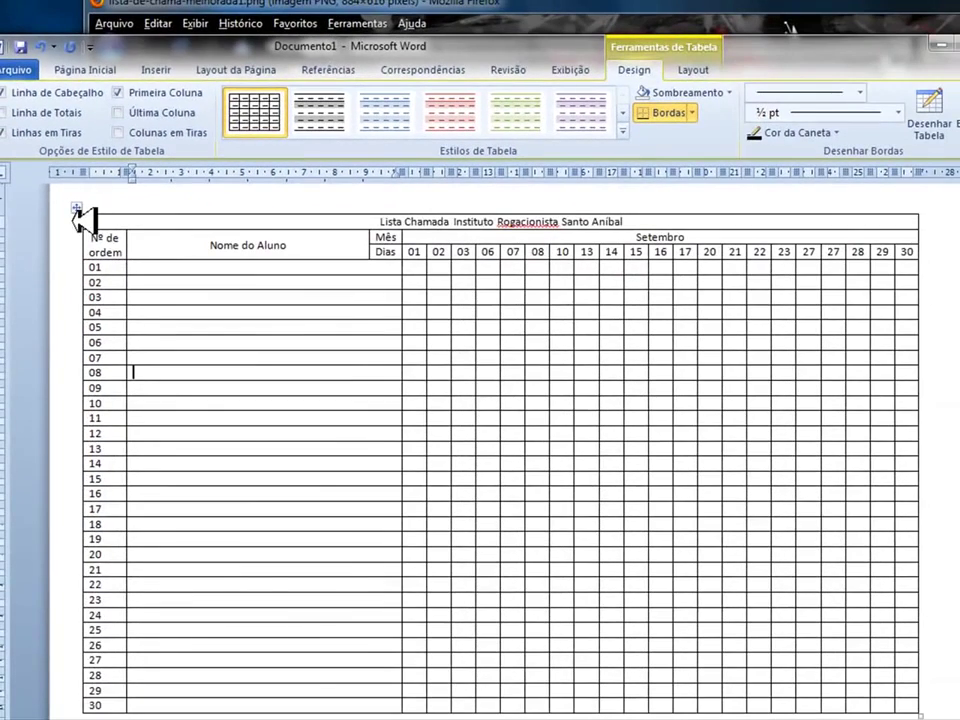
Step: Format the Lista Chamada title row as 18 pt, bold, blue text
left_click(86, 225)
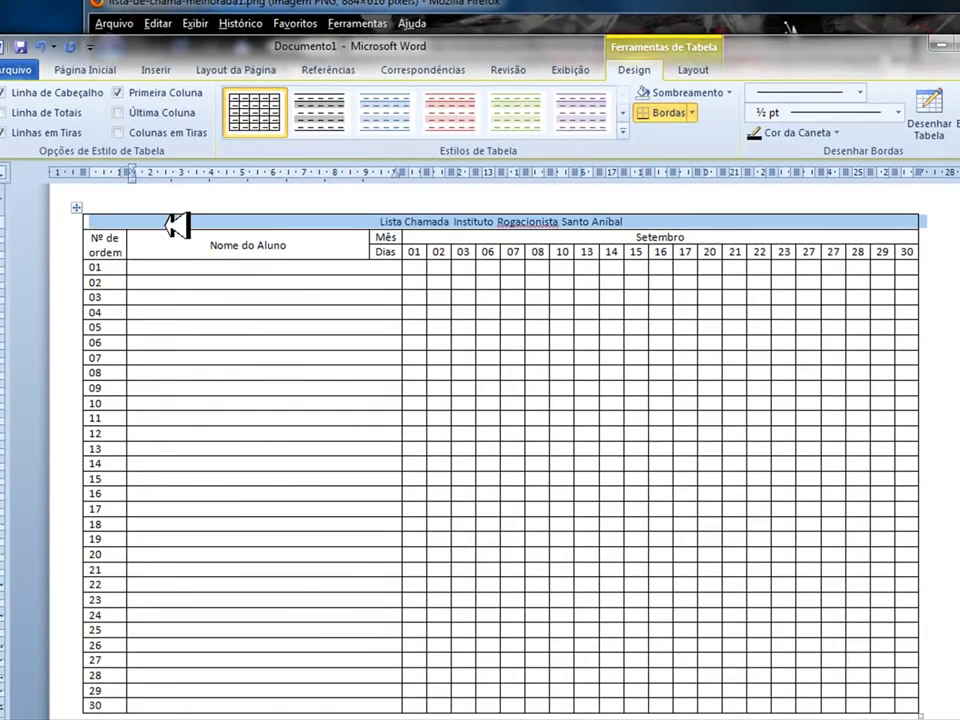
left_click(108, 72)
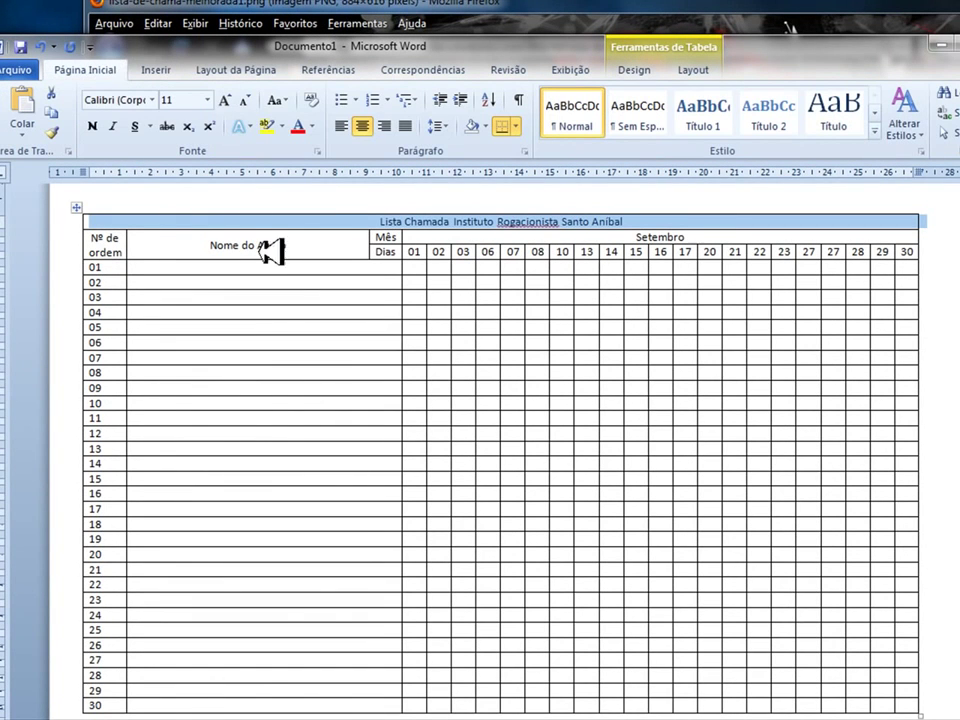
left_click(226, 99)
left_click(226, 99)
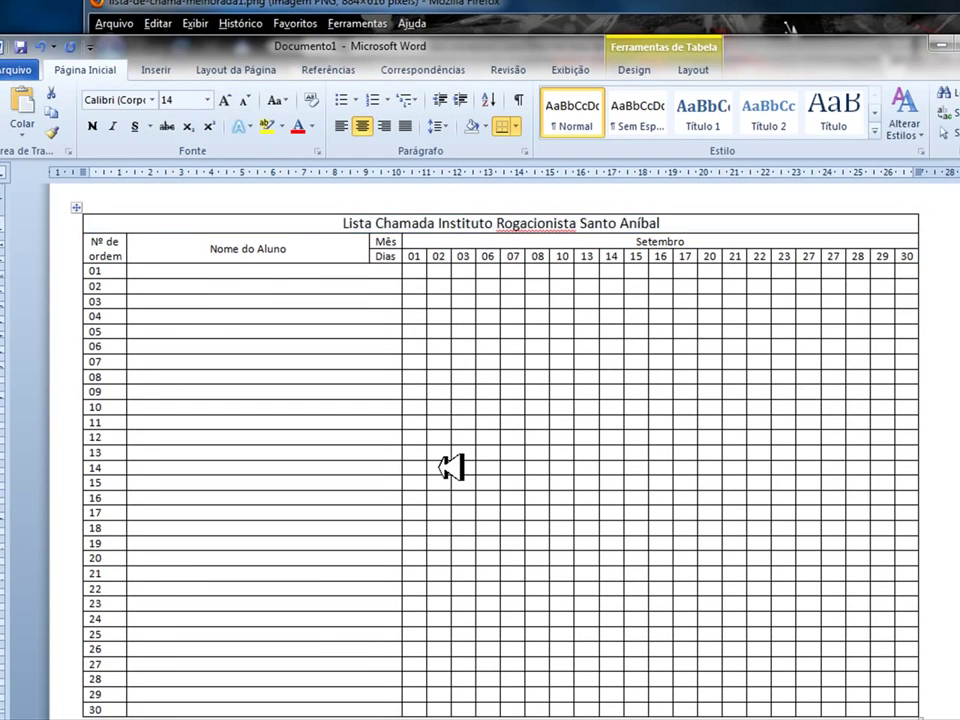
scroll(450, 467, "down", 1, "ctrl")
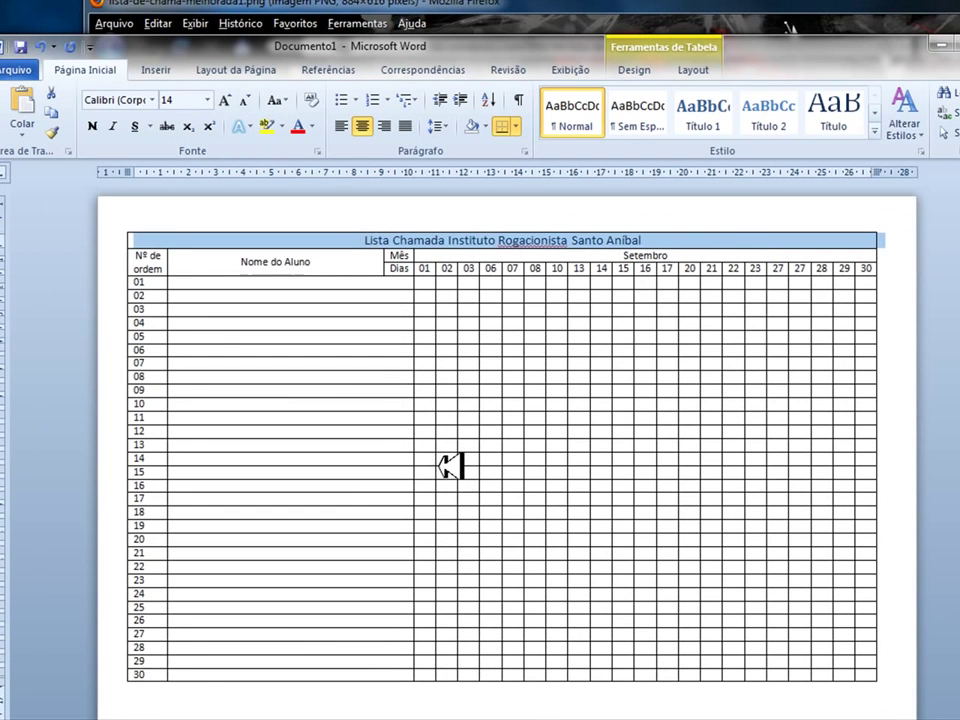
left_click(228, 99)
left_click(228, 99)
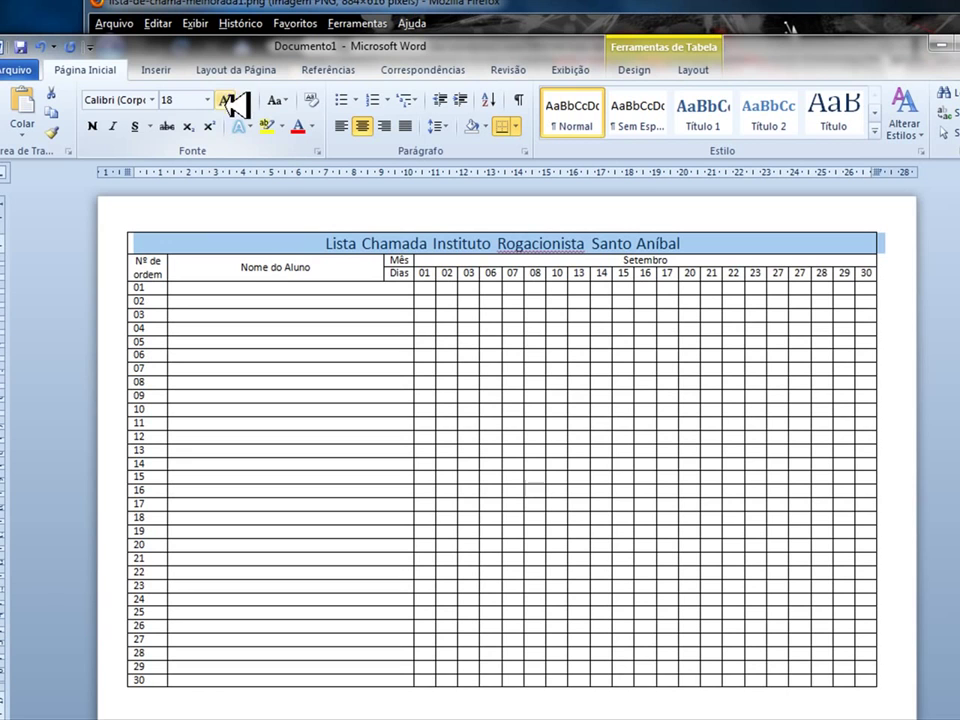
left_click(92, 125)
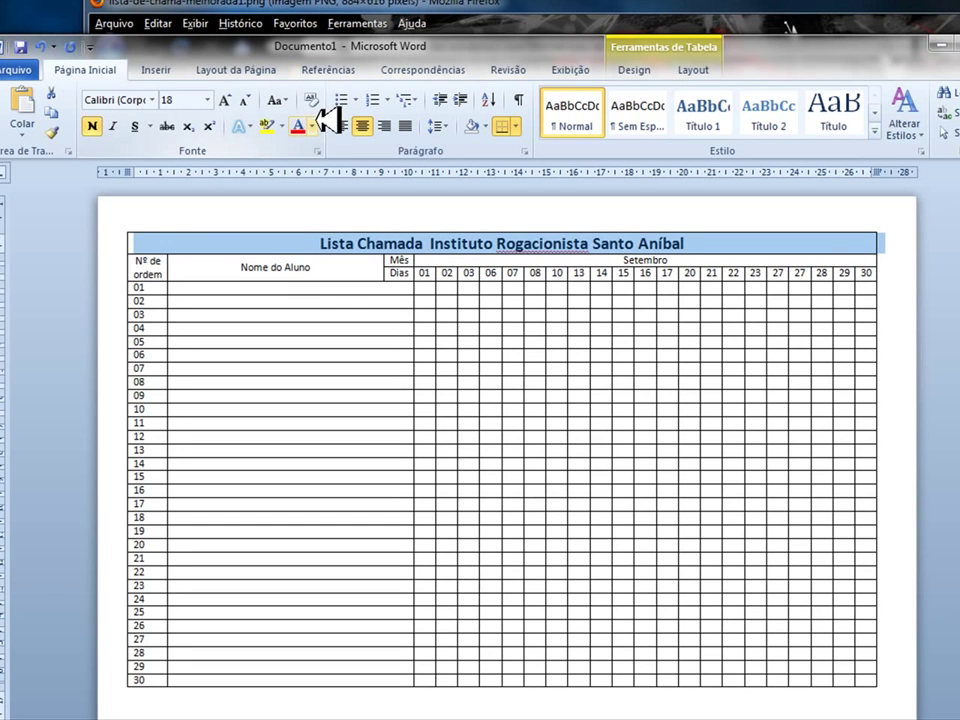
left_click(314, 124)
left_click(352, 226)
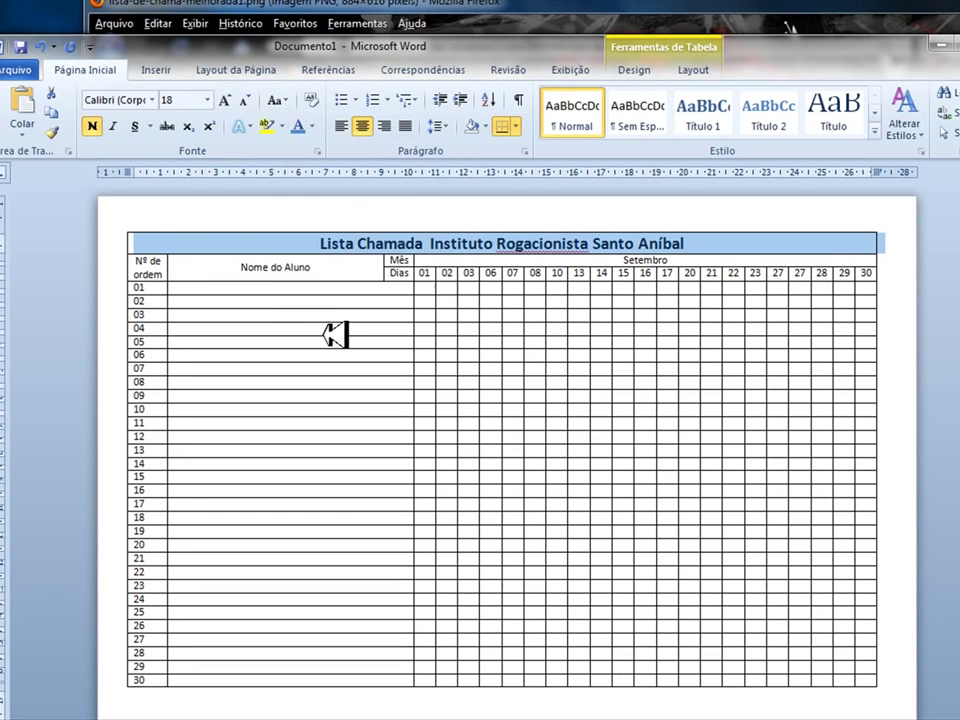
left_click(332, 328)
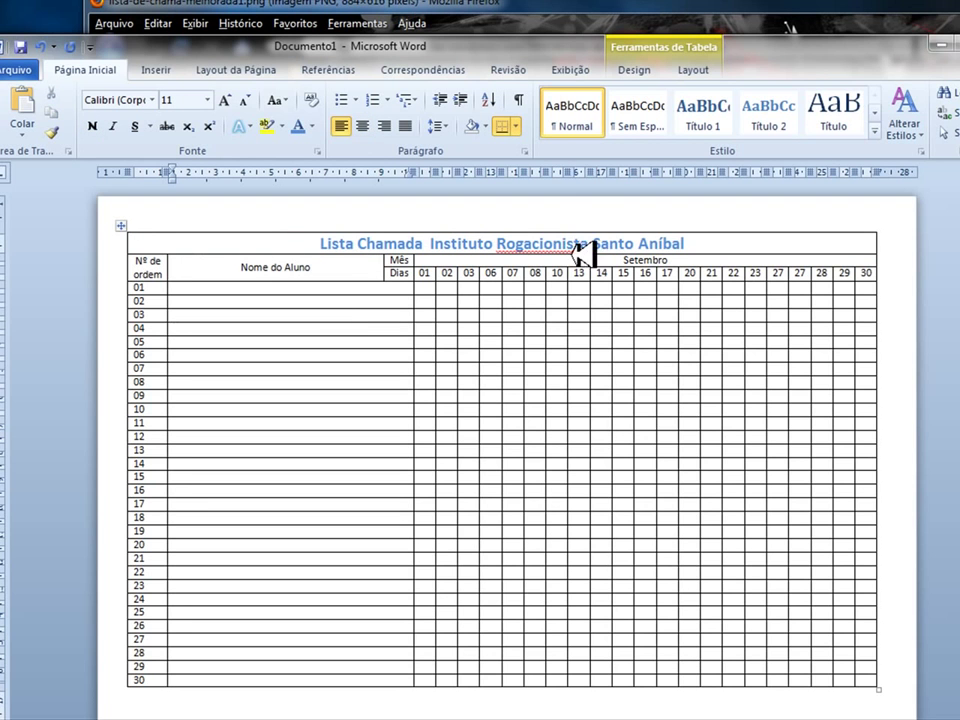
Step: Ignore the spelling flag on the word Rogacionista
left_click(558, 243)
right_click(574, 250)
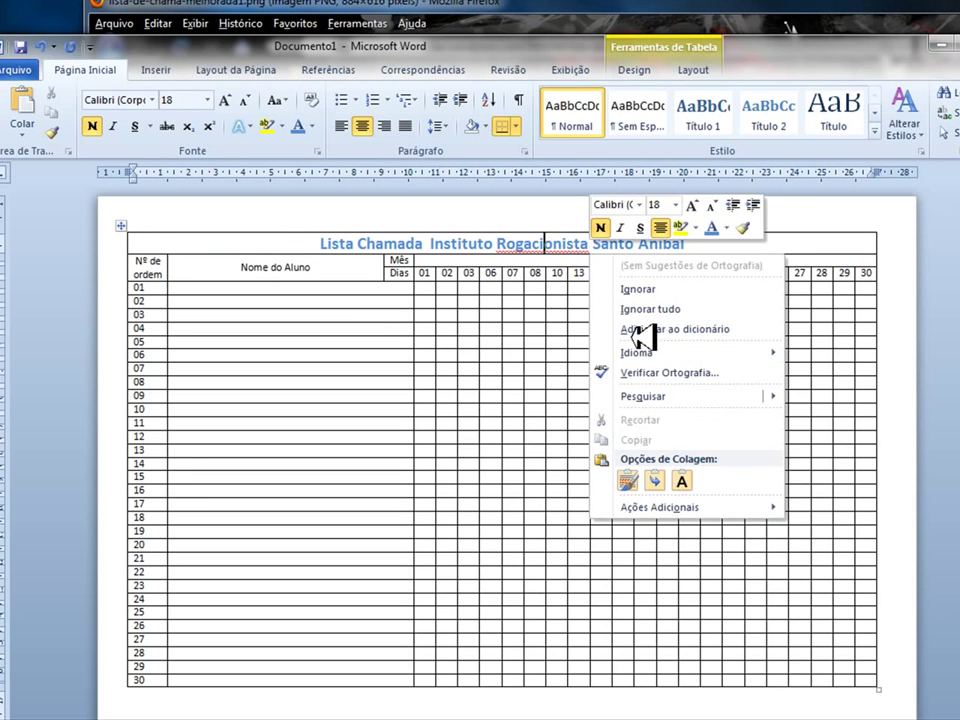
left_click(625, 310)
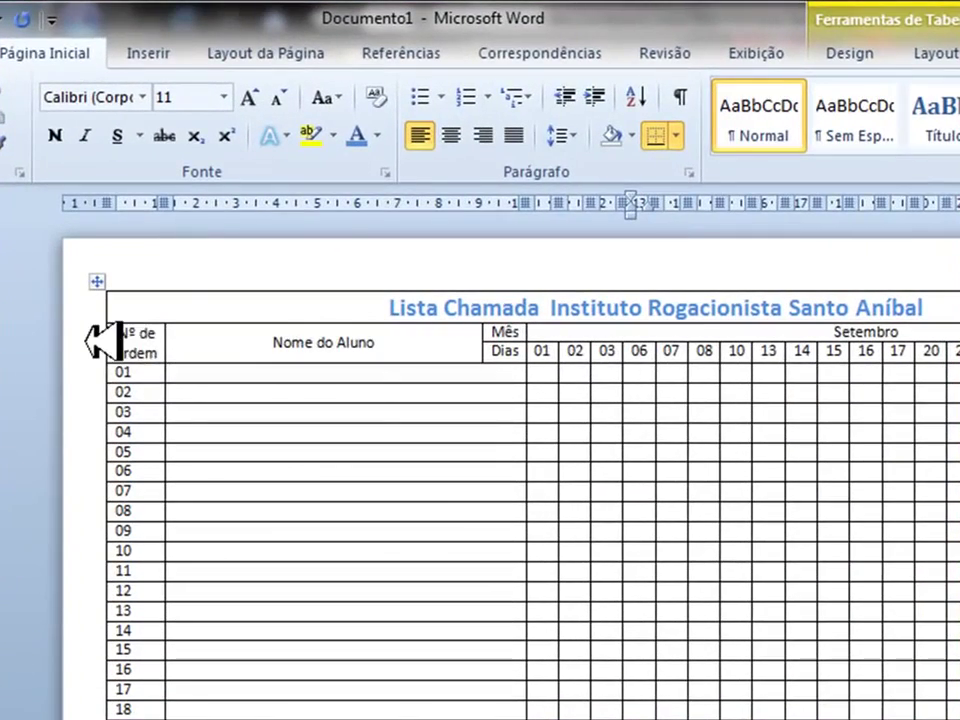
Step: Bold the Nº de ordem numbers 01 to 30 with Ctrl+N
left_click(104, 284)
left_click(168, 345)
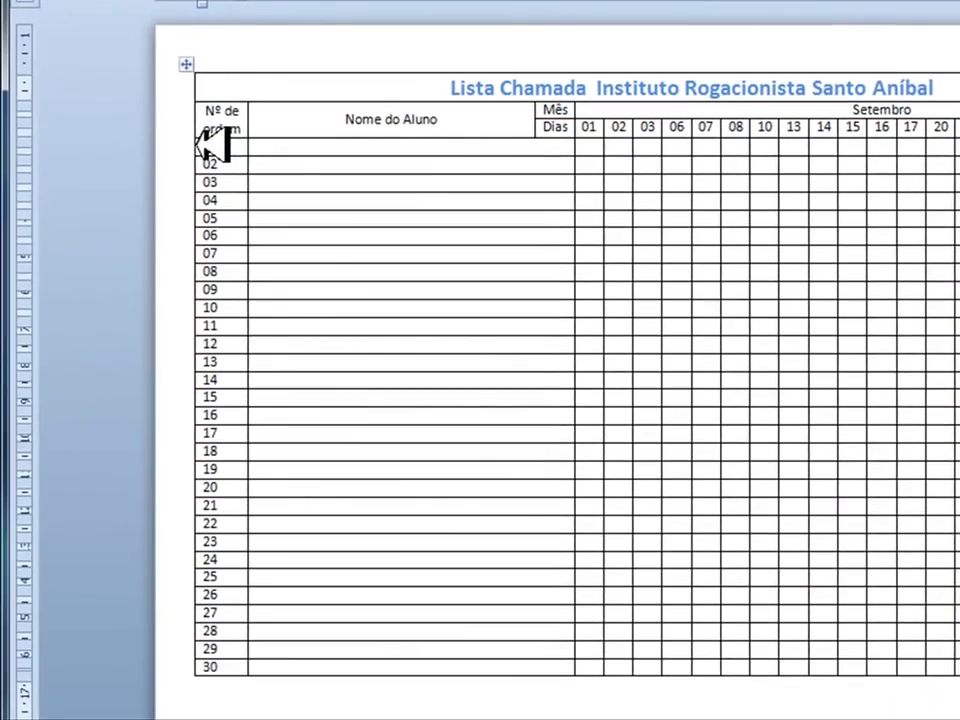
left_click_drag(210, 145, 212, 675)
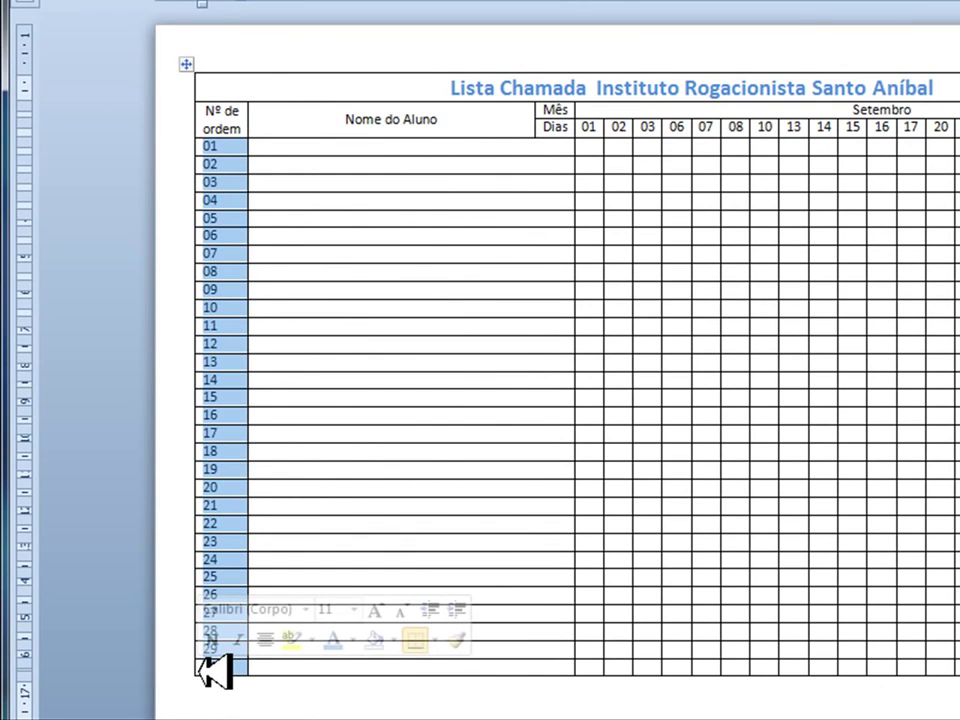
left_click_drag(208, 671, 214, 146)
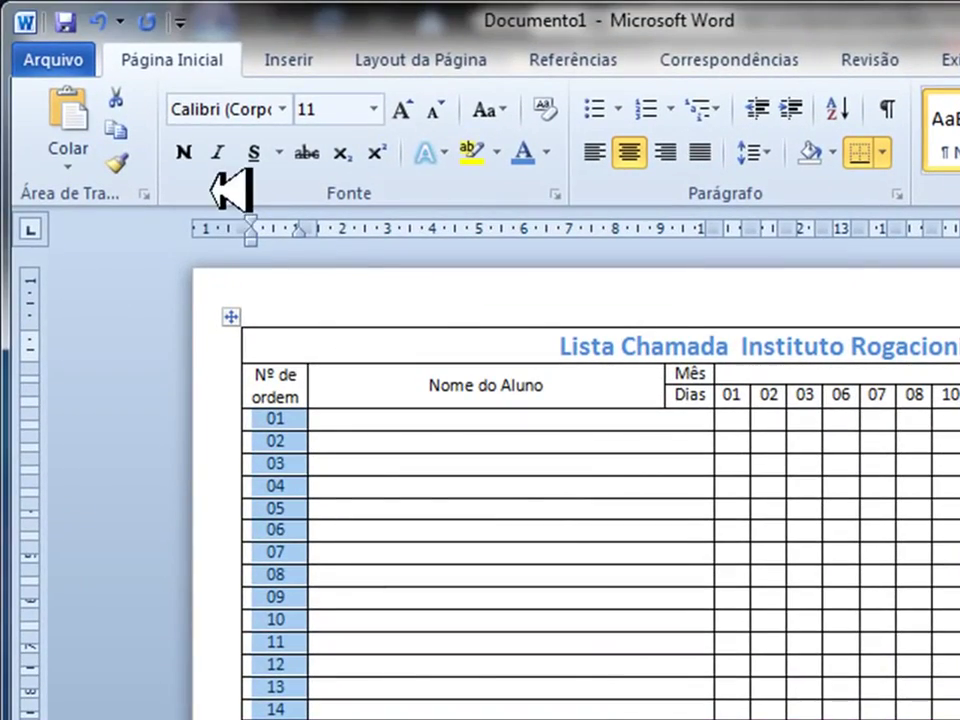
key("ctrl+n")
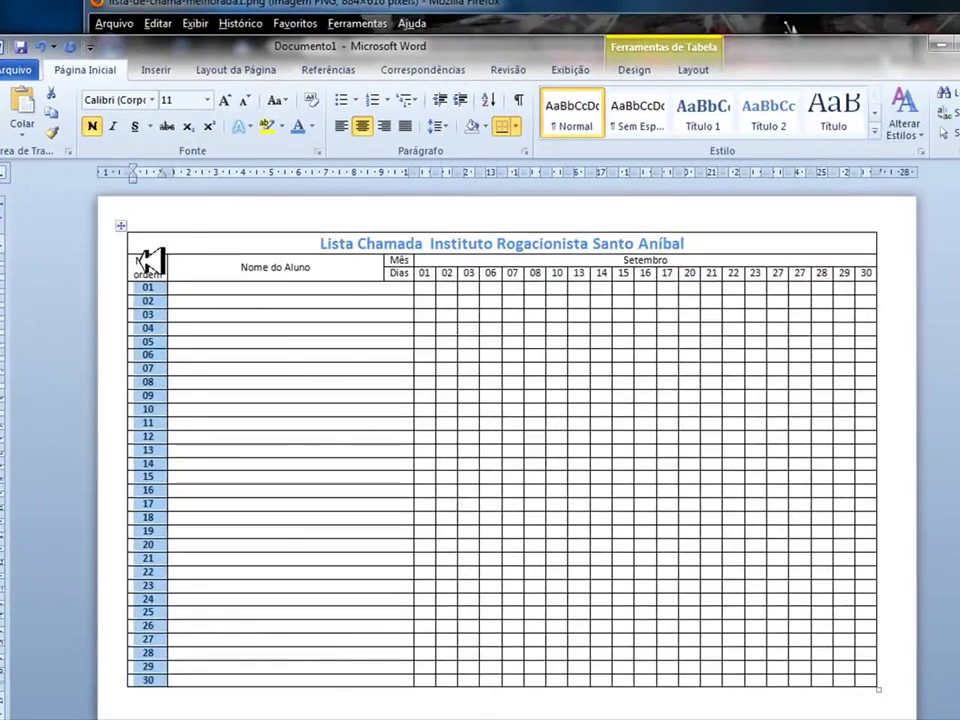
left_click(253, 330)
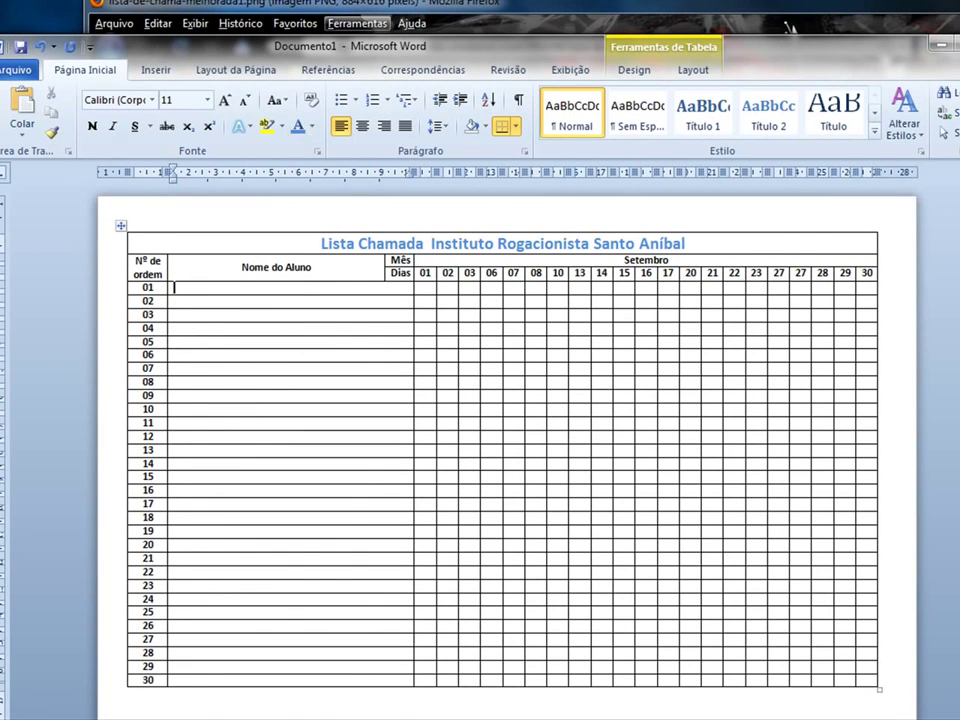
Step: Check the Firefox reference image, then return to Word's Layout da Página ribbon
key("alt+Tab")
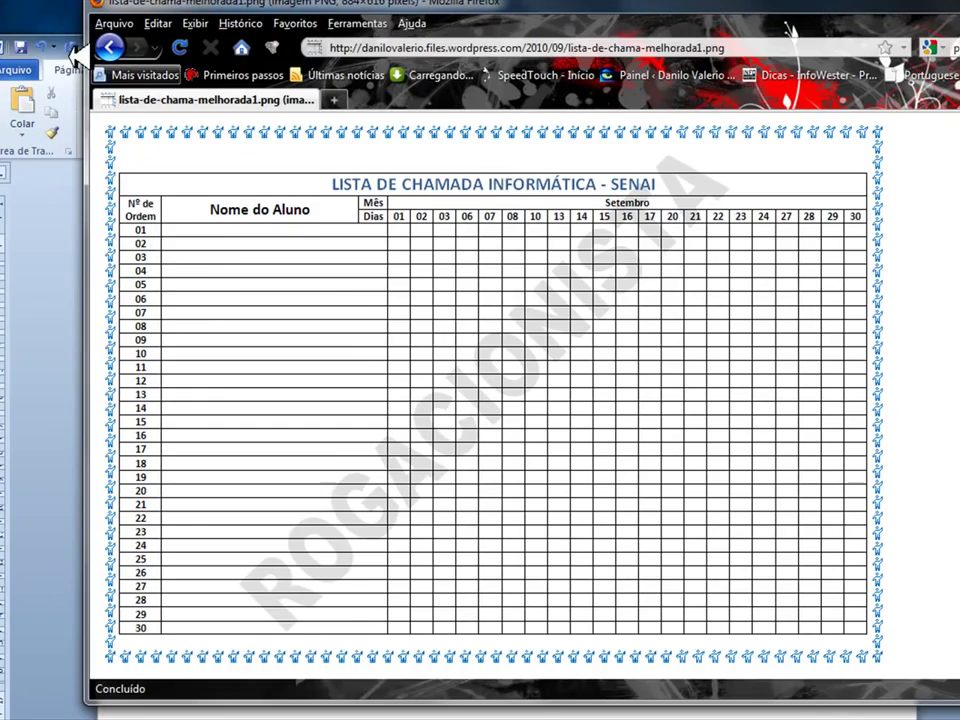
left_click(74, 425)
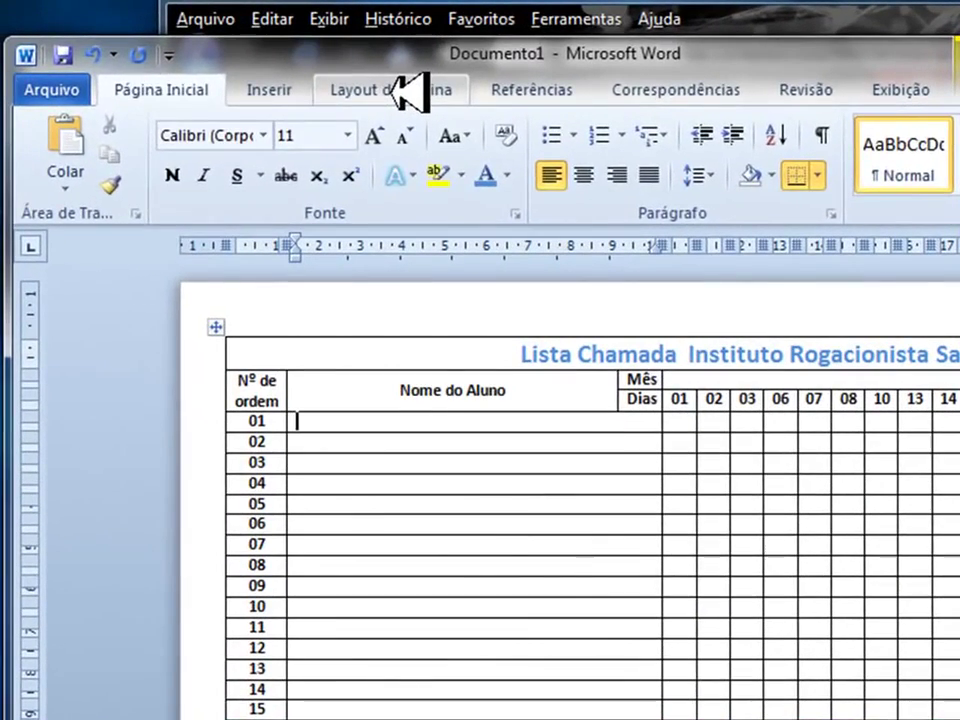
left_click(249, 72)
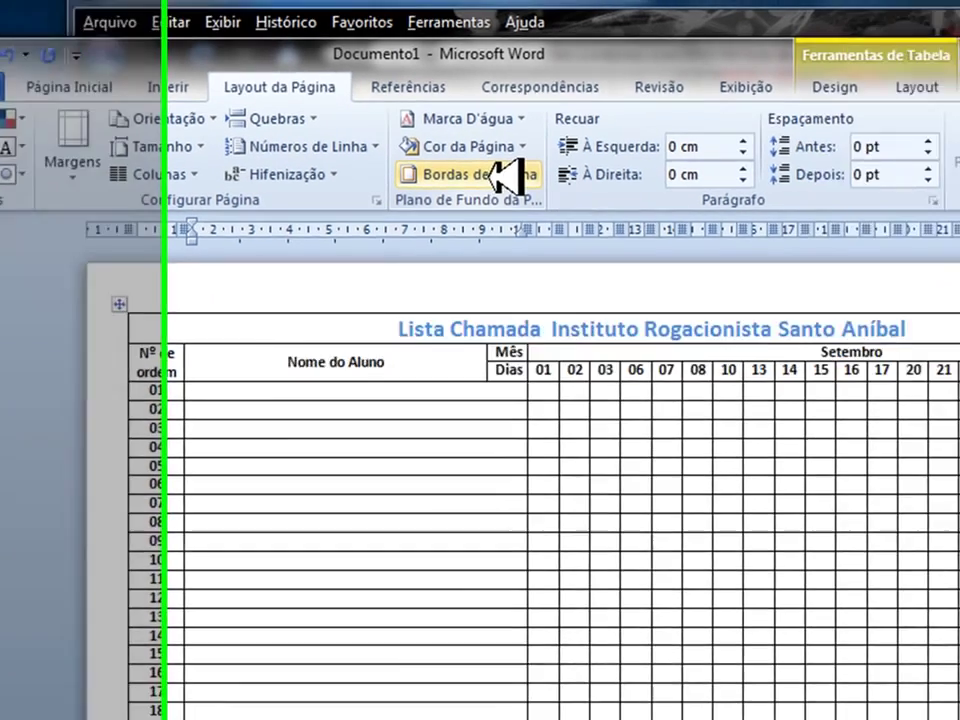
Step: Choose a box page border using the little-figures art
left_click(505, 176)
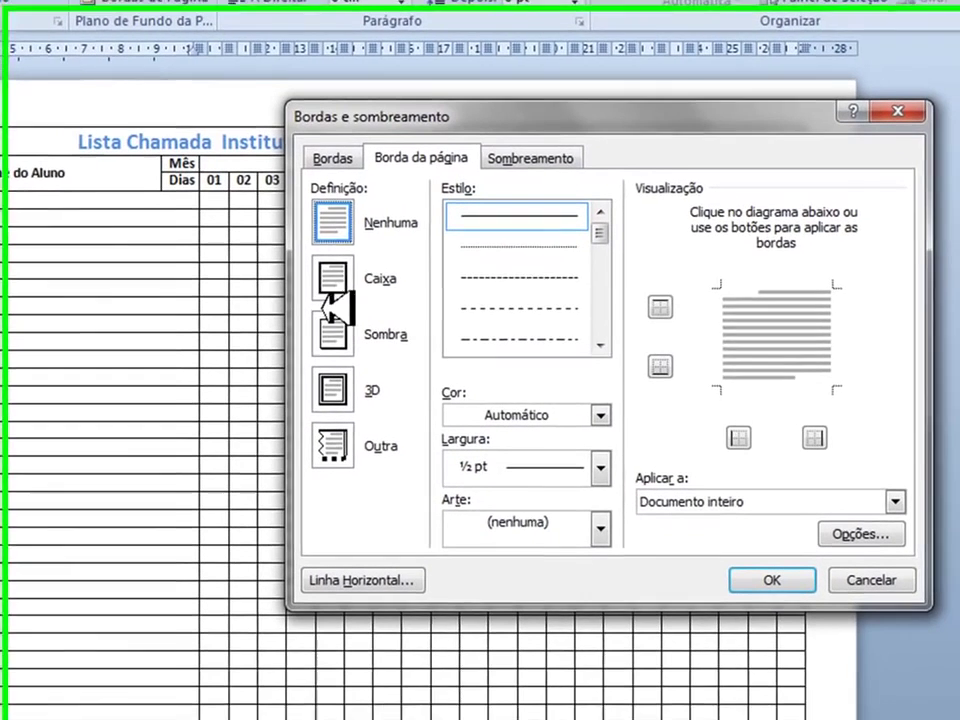
left_click(217, 382)
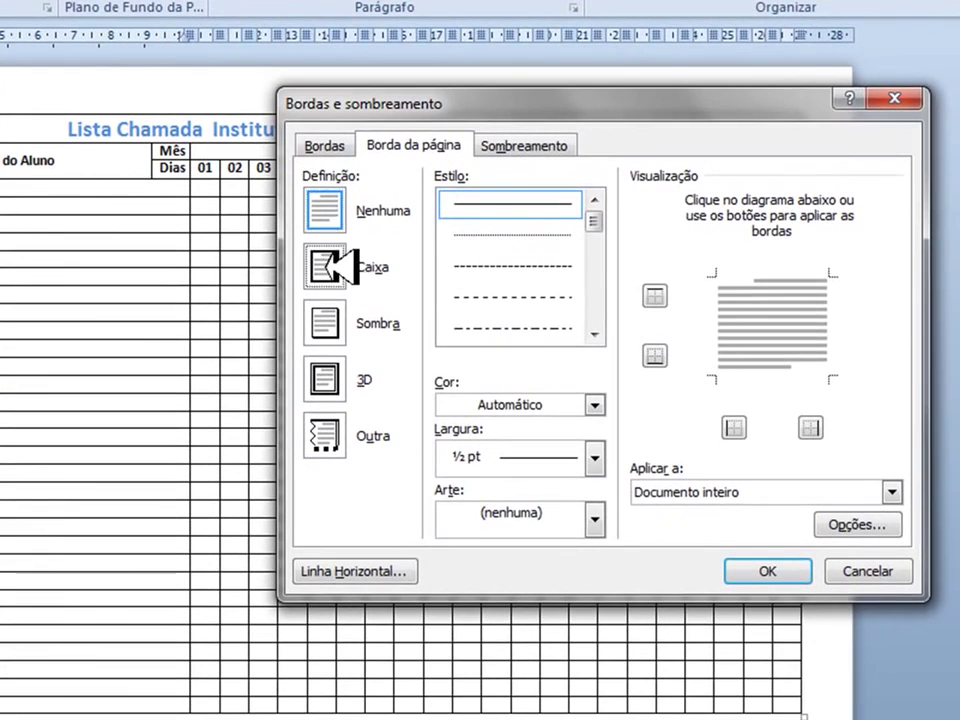
left_click(570, 512)
scroll(548, 575, "down", 1)
scroll(540, 565, "down", 1)
scroll(540, 565, "down", 1)
scroll(540, 565, "down", 1)
scroll(540, 570, "down", 1)
scroll(538, 577, "down", 1)
scroll(530, 590, "down", 1)
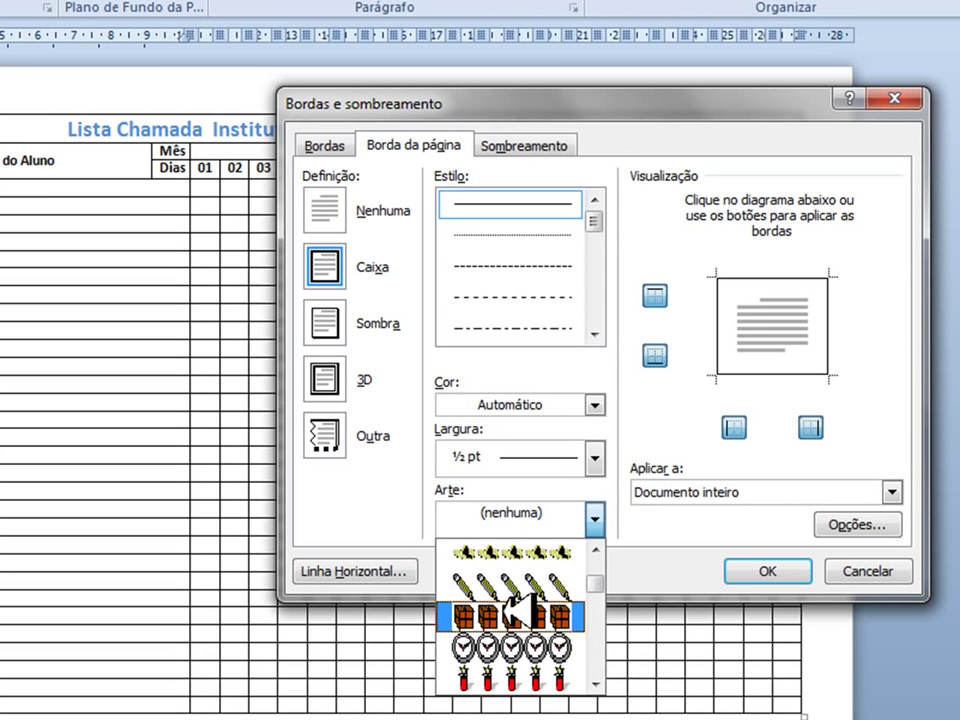
scroll(520, 605, "down", 1)
scroll(515, 610, "down", 1)
scroll(515, 610, "down", 2)
scroll(512, 615, "down", 2)
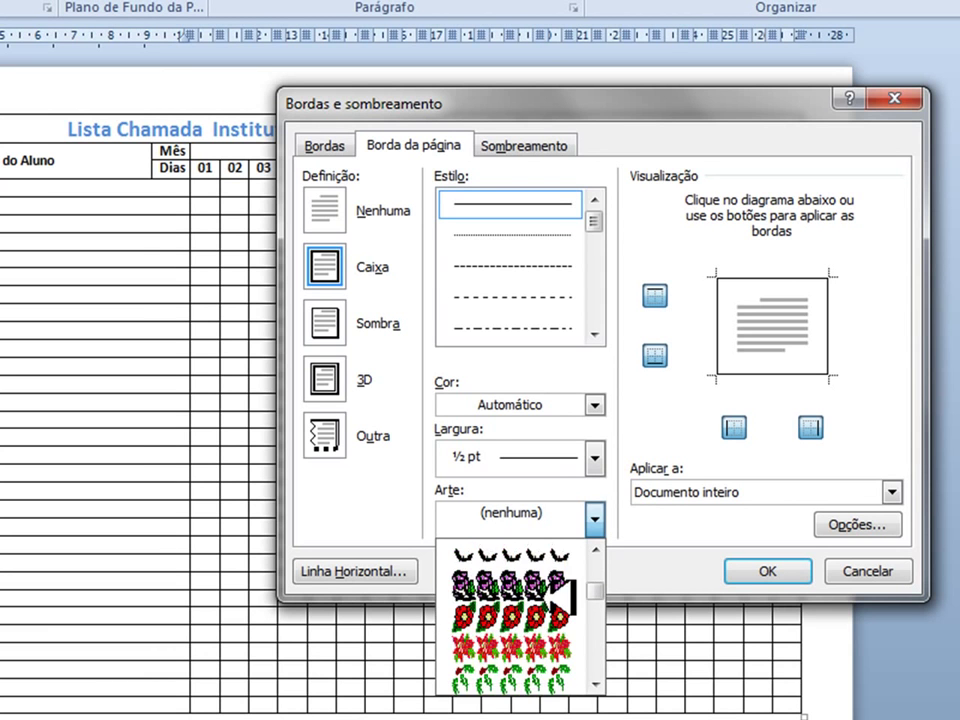
scroll(597, 604, "down", 3)
scroll(450, 640, "up", 2)
scroll(450, 635, "up", 1)
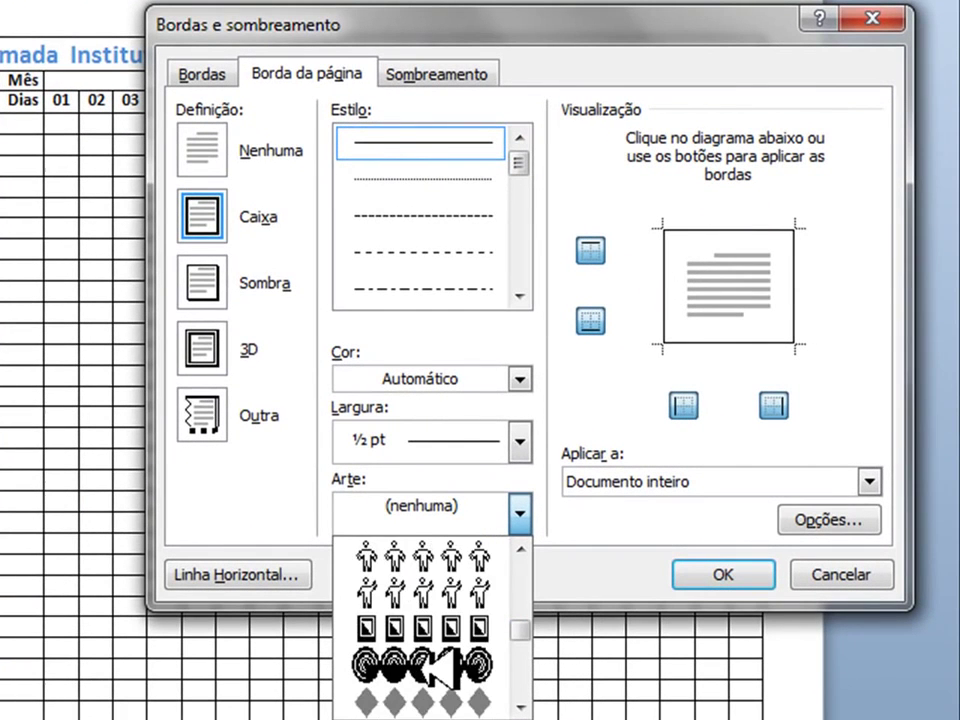
scroll(455, 630, "up", 1)
scroll(461, 622, "up", 1)
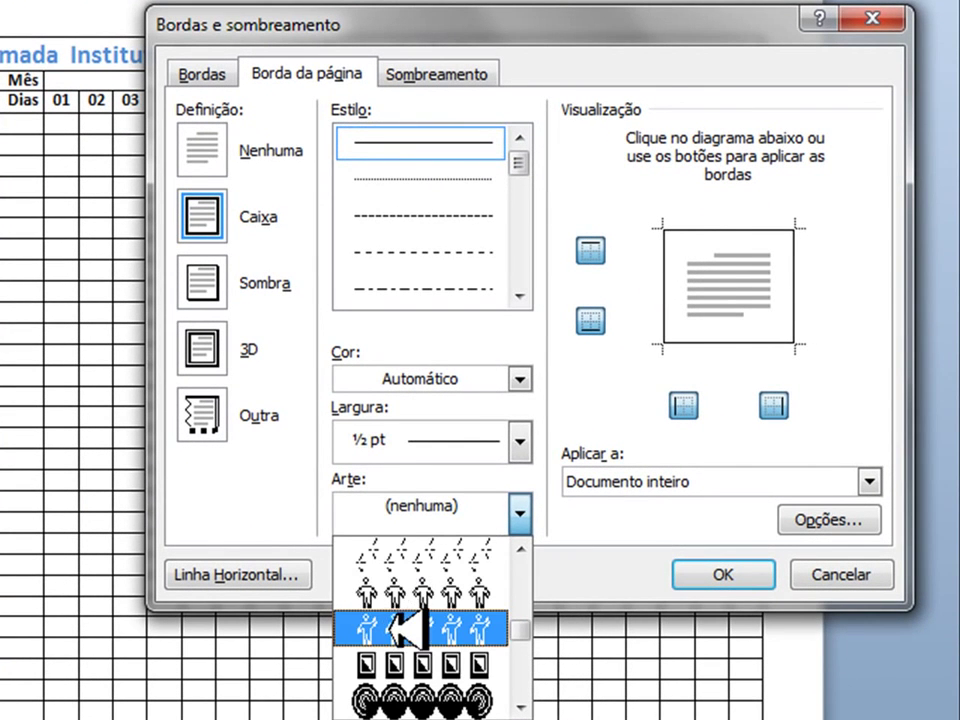
left_click(400, 628)
Step: Make the art border dark blue at 15 pt width and apply it
left_click(516, 378)
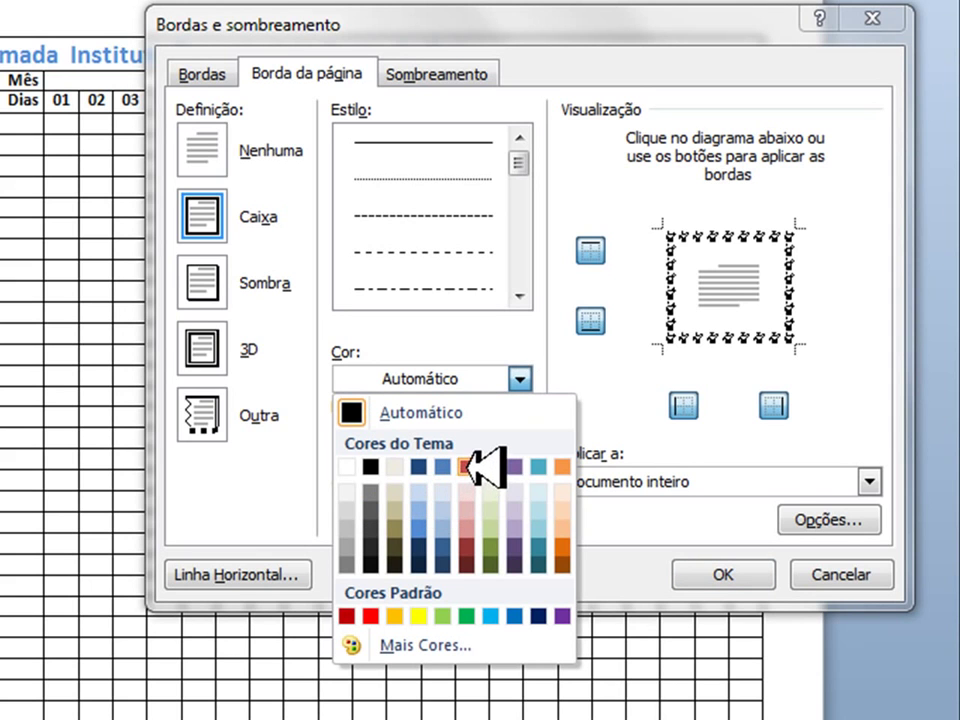
left_click(465, 466)
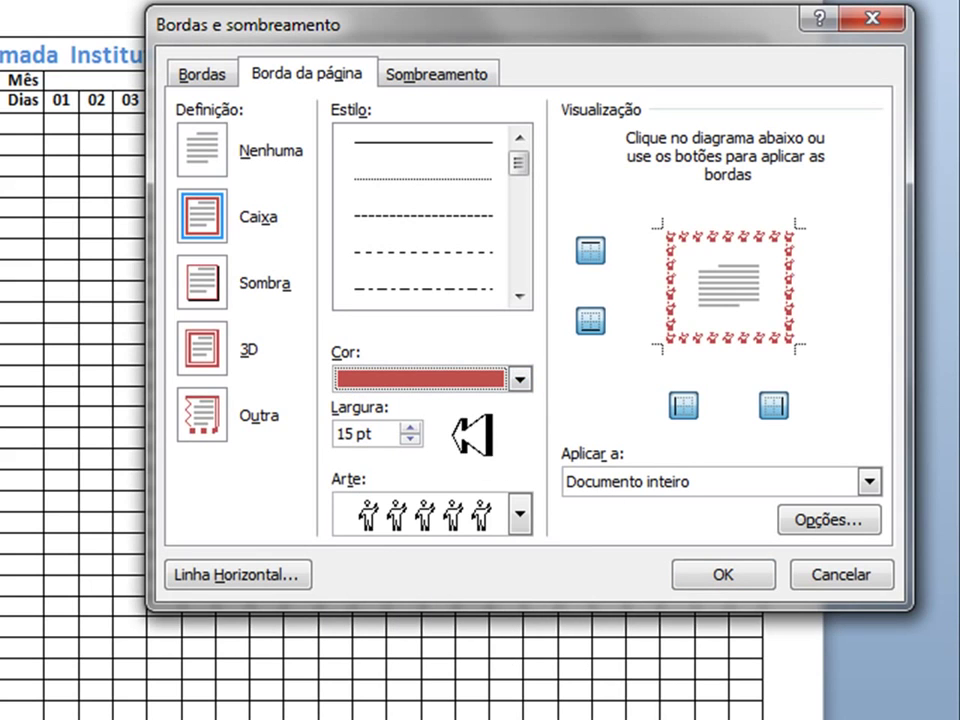
left_click(519, 379)
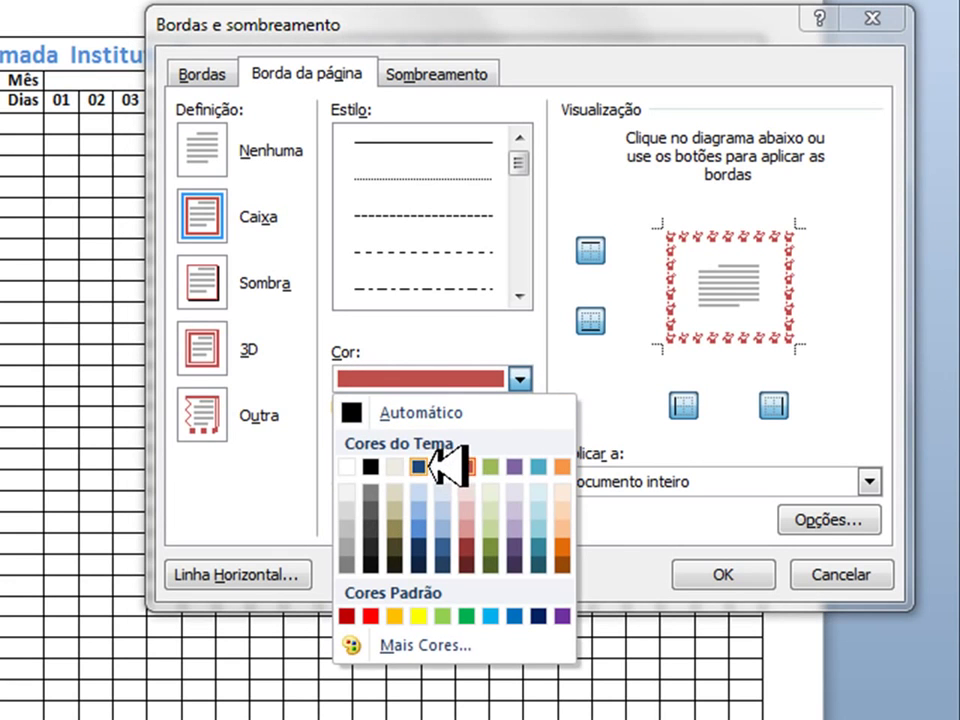
left_click(420, 466)
left_click(410, 439)
left_click(410, 439)
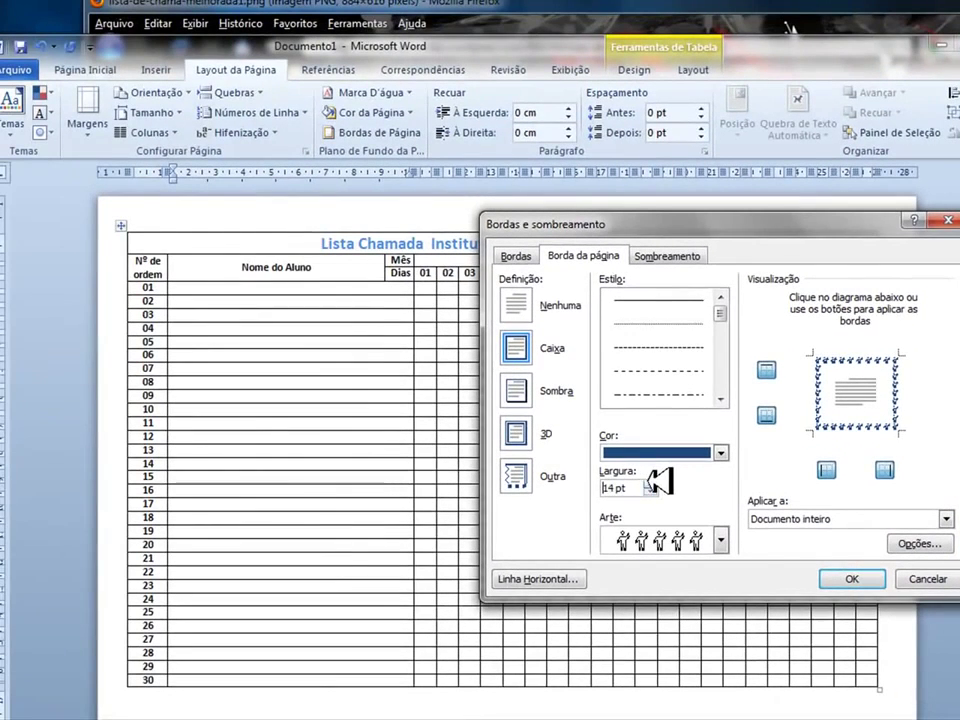
left_click(649, 481)
left_click(649, 481)
left_click(649, 481)
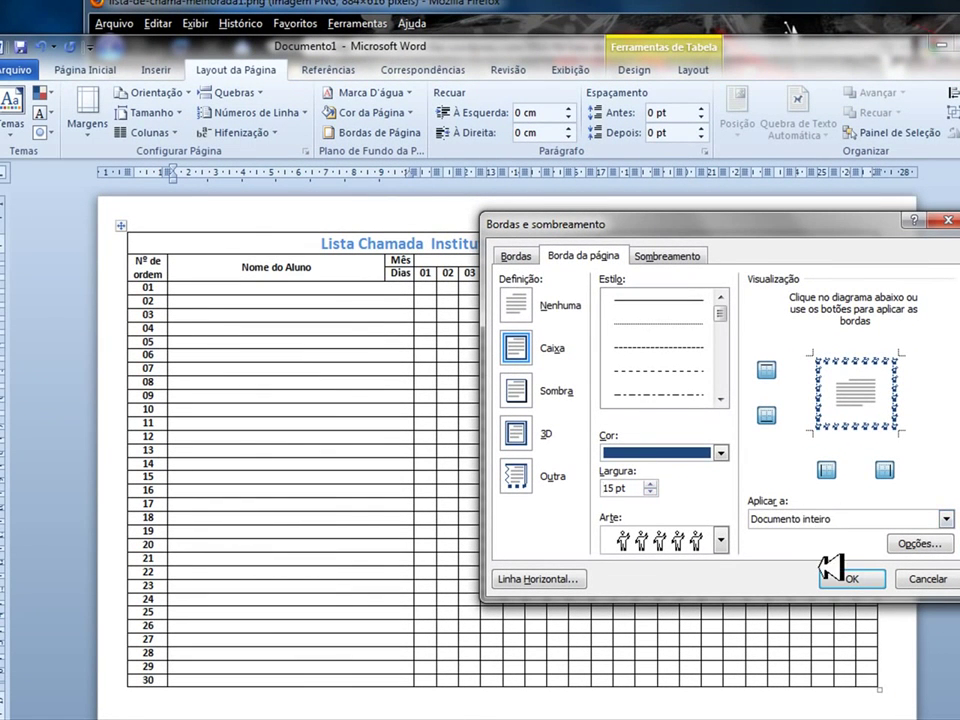
left_click(843, 581)
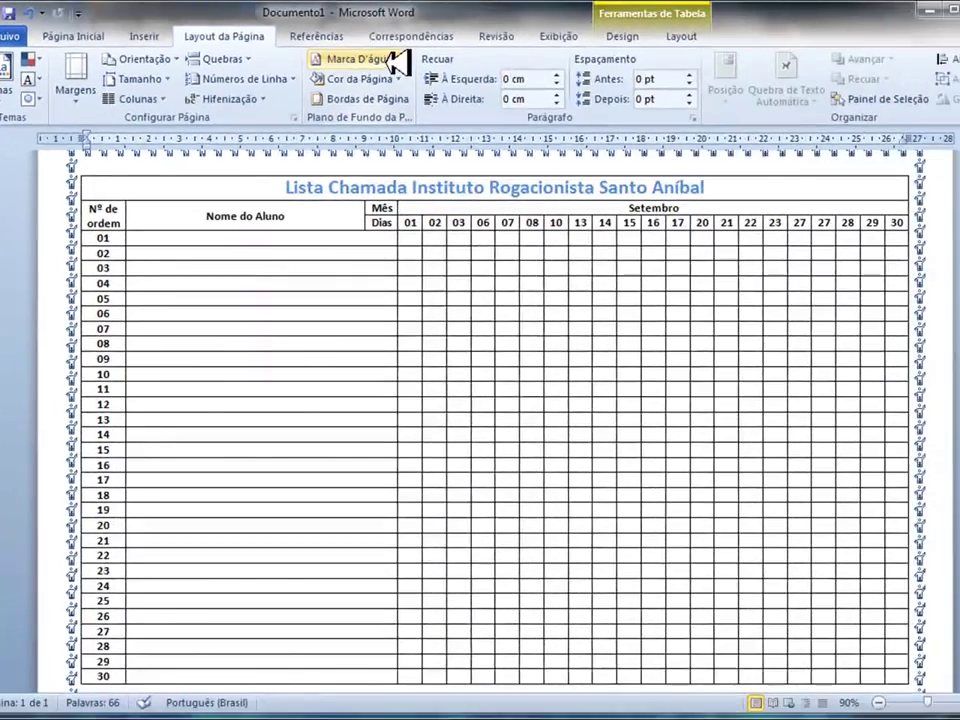
Step: Open Custom Watermark from the Watermark gallery
left_click(392, 62)
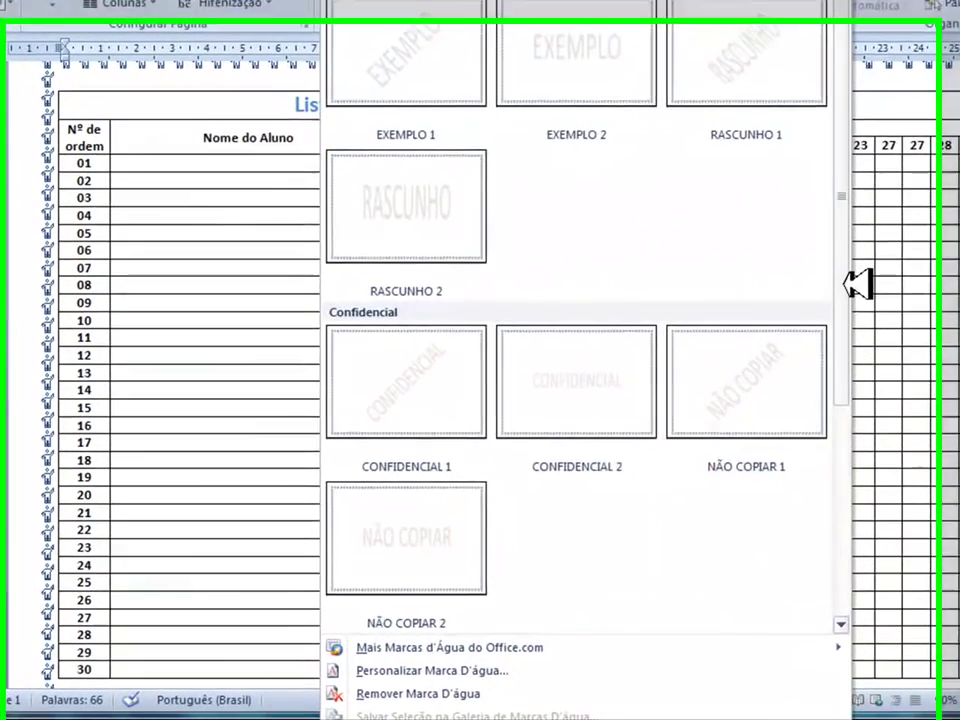
left_click_drag(857, 284, 860, 544)
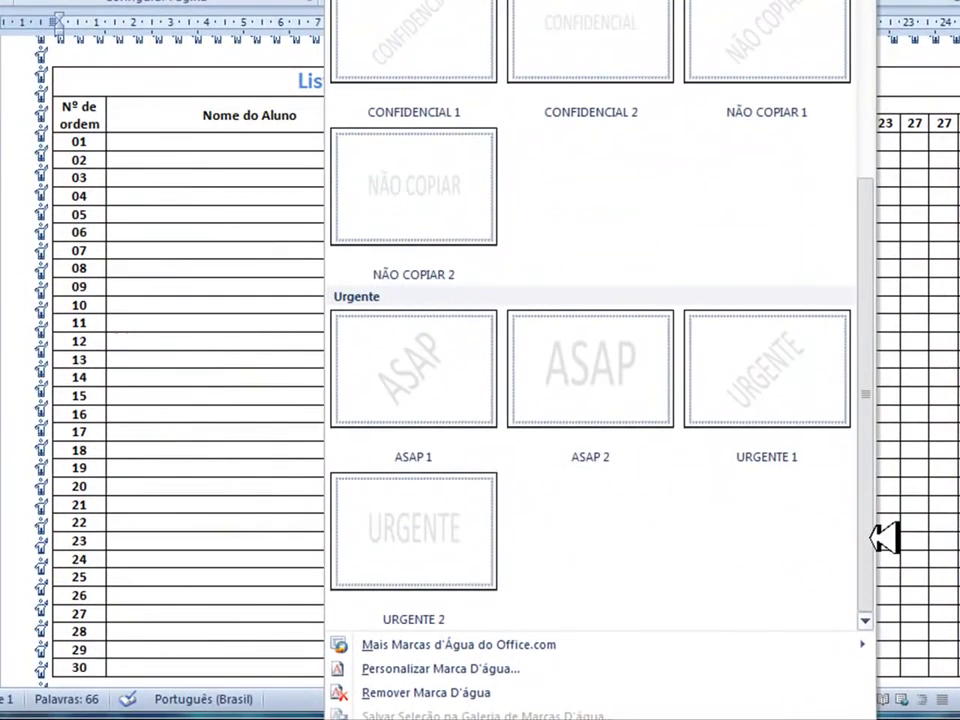
left_click(419, 668)
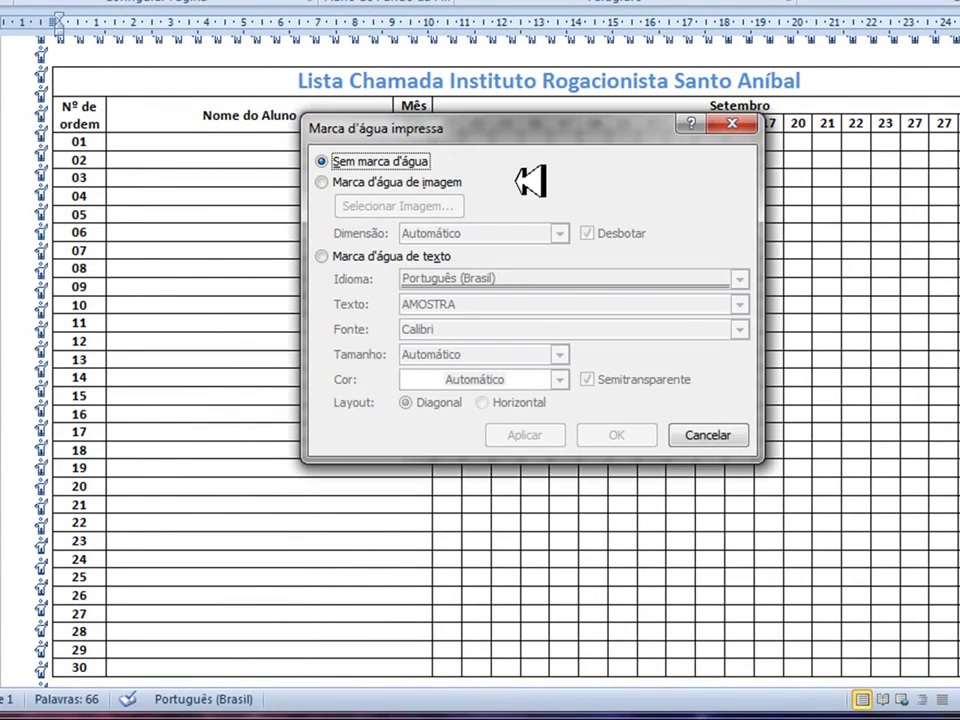
Step: Apply a 'Rogacionista' text watermark in the Casper font
left_click_drag(561, 133, 323, 229)
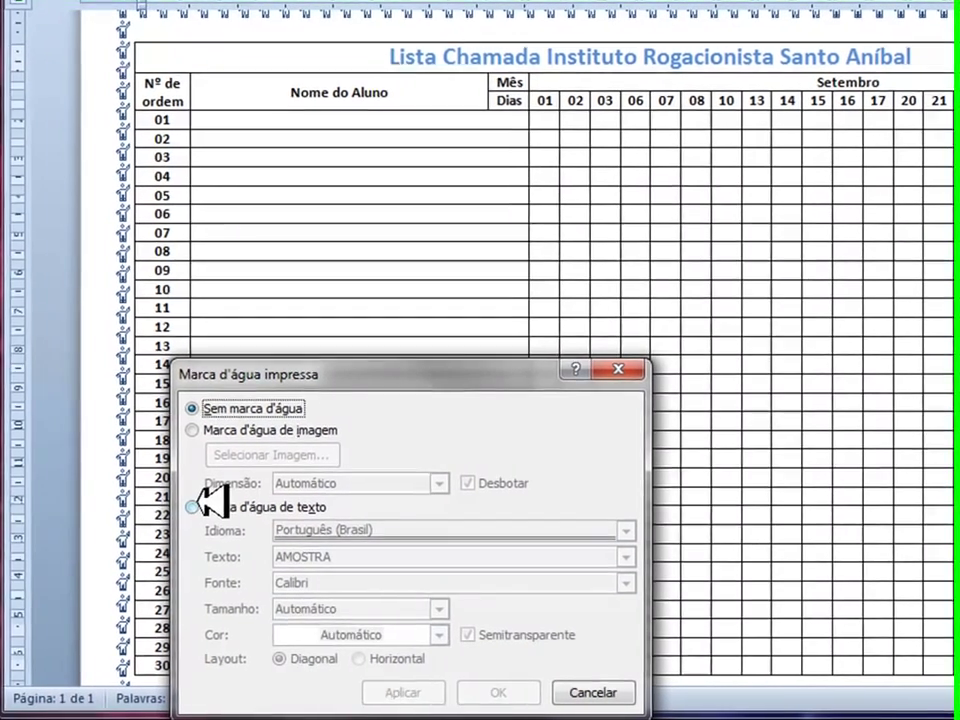
left_click(112, 515)
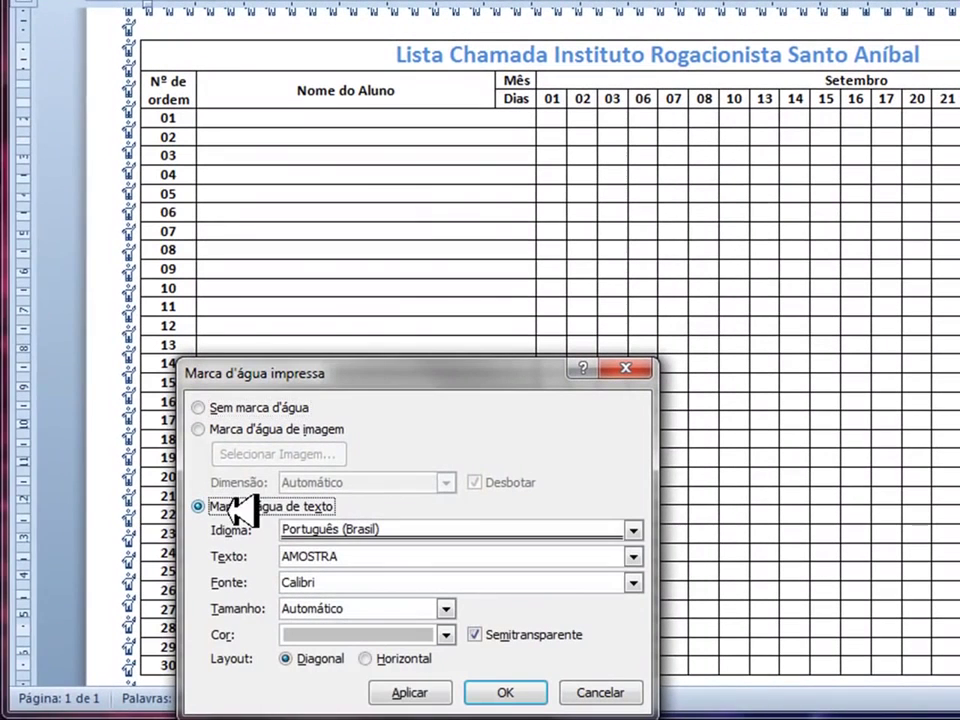
left_click(316, 558)
type("Rogacionista")
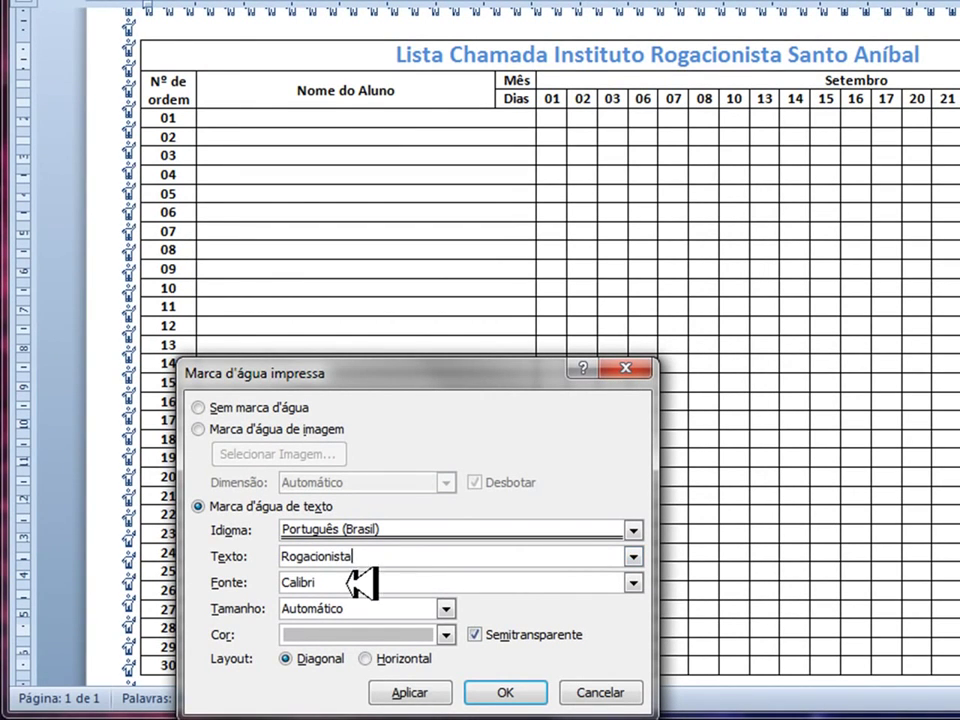
left_click(633, 583)
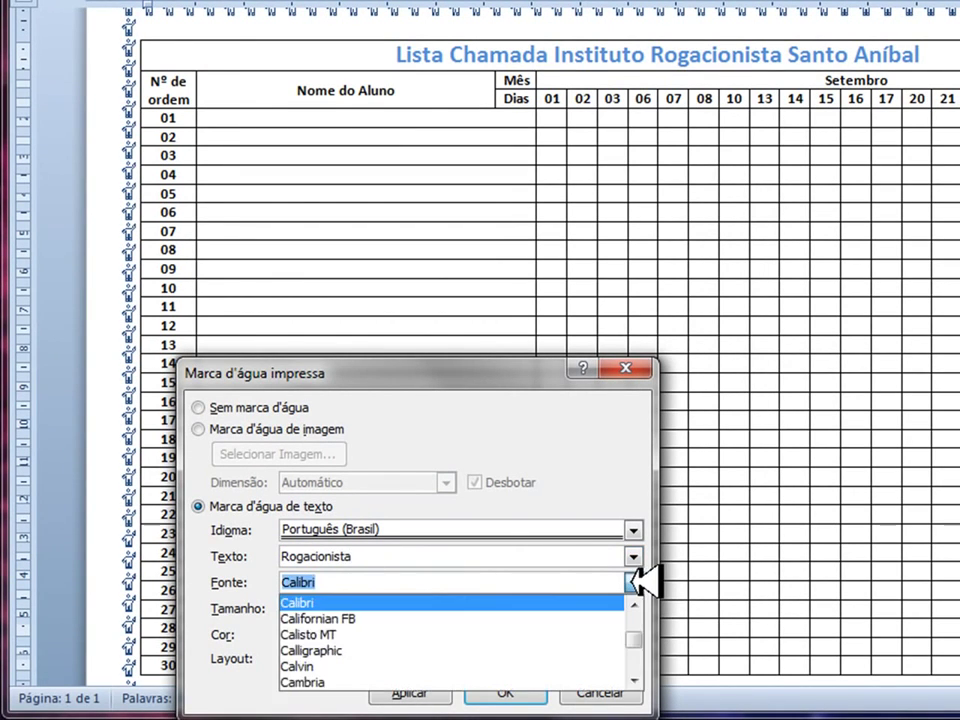
scroll(536, 605, "down", 2)
scroll(468, 630, "down", 1)
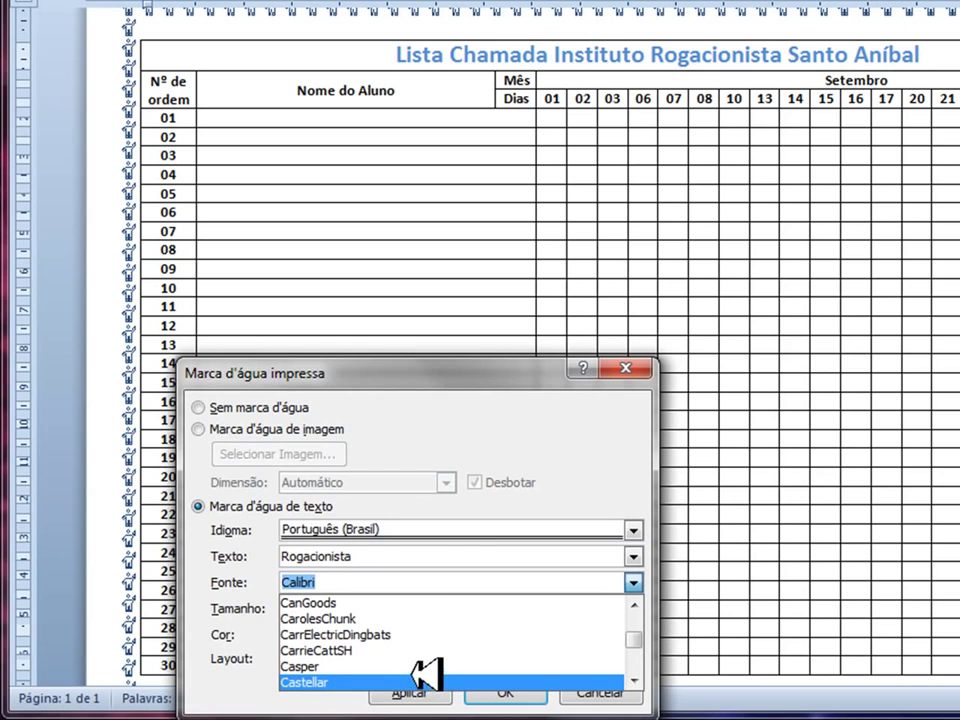
left_click(424, 667)
left_click(416, 689)
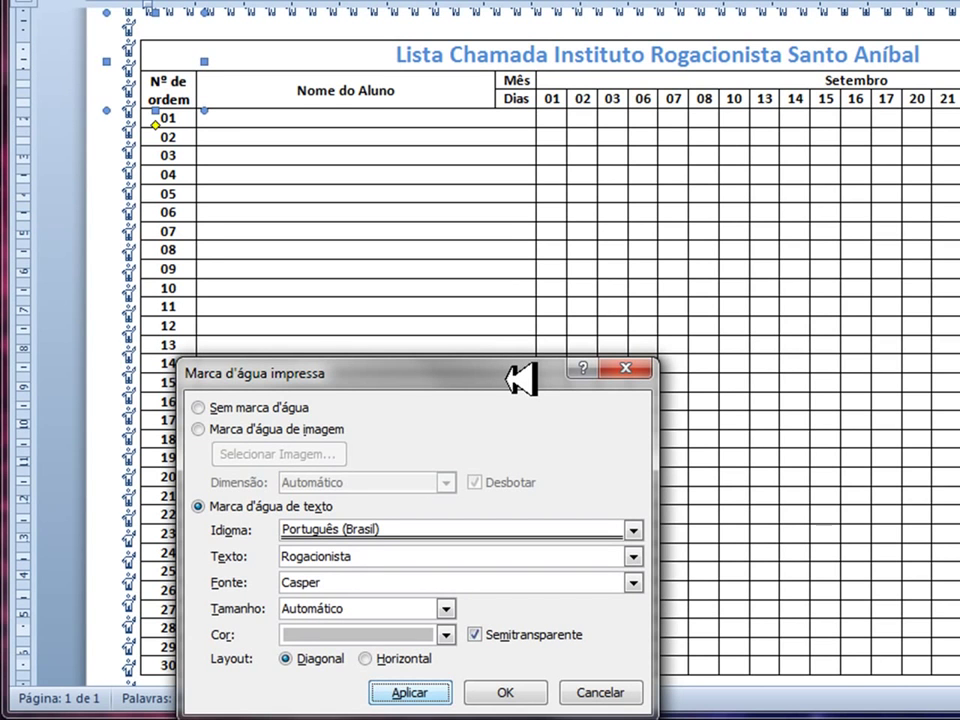
Step: Make the watermark dark grey, auto-sized and semitransparent, reapply, and close the dialog
mouse_move(520, 378)
left_mouse_down()
mouse_move(214, 574)
mouse_move(207, 648)
mouse_move(360, 70)
left_mouse_up()
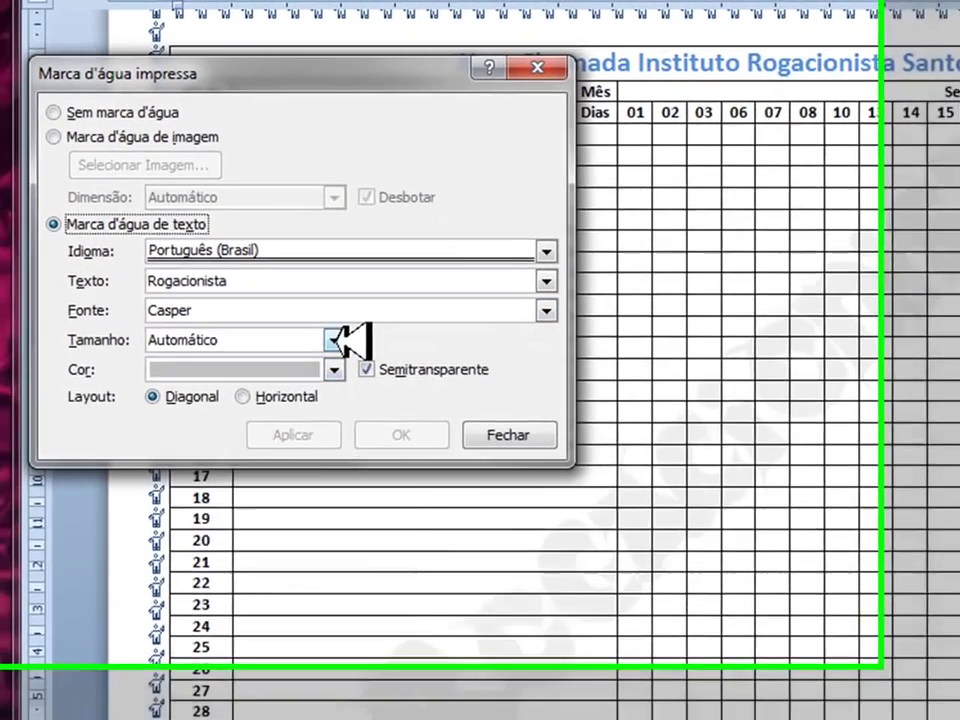
left_click(286, 299)
left_click(370, 372)
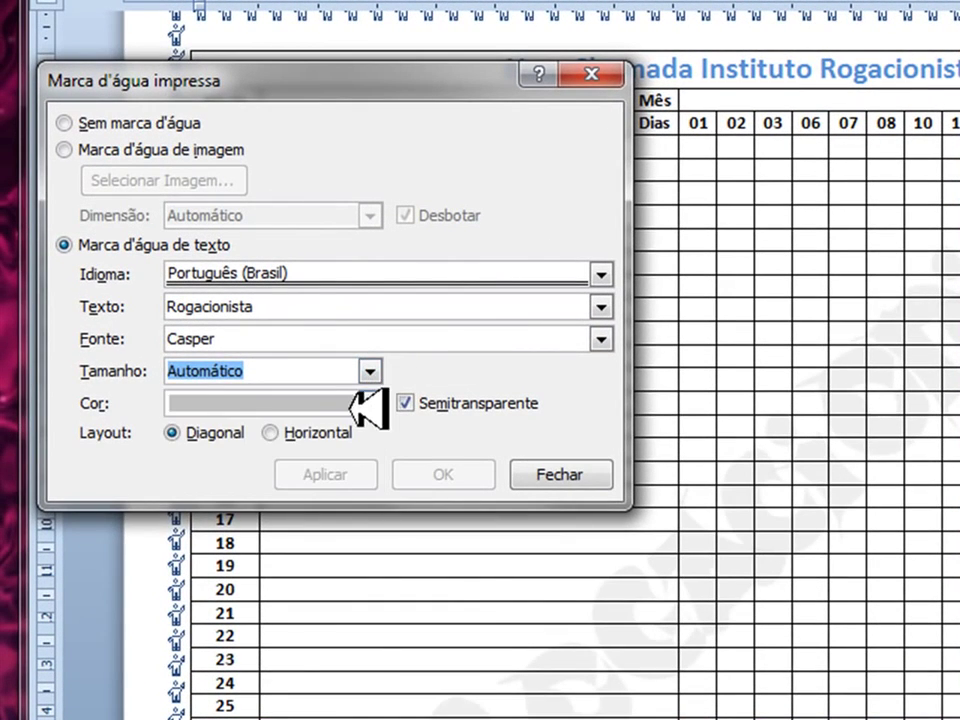
left_click(365, 403)
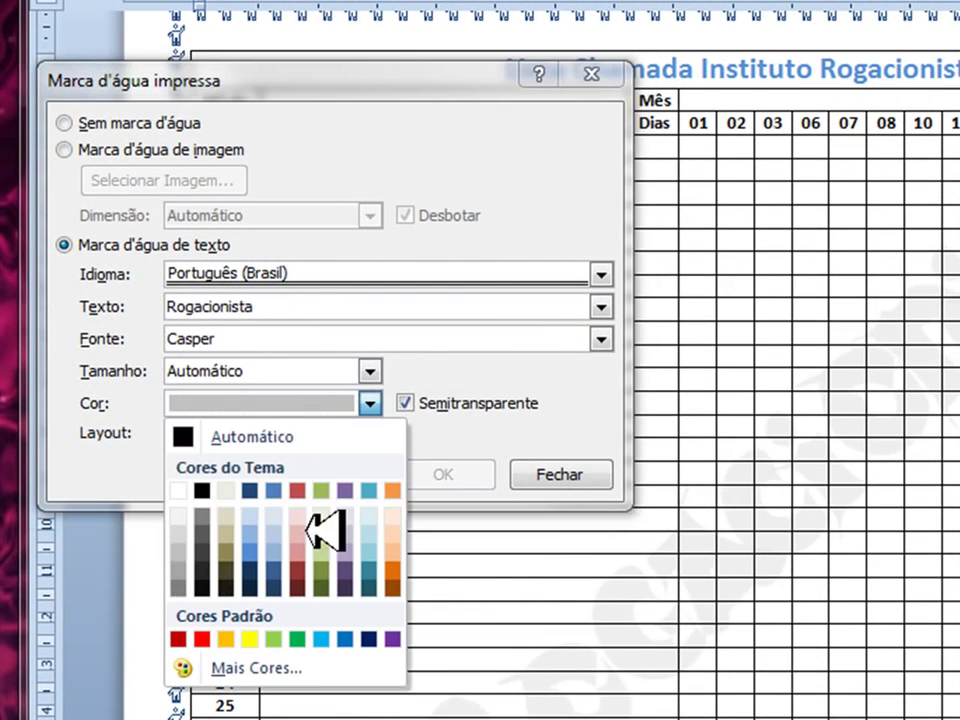
left_click(180, 586)
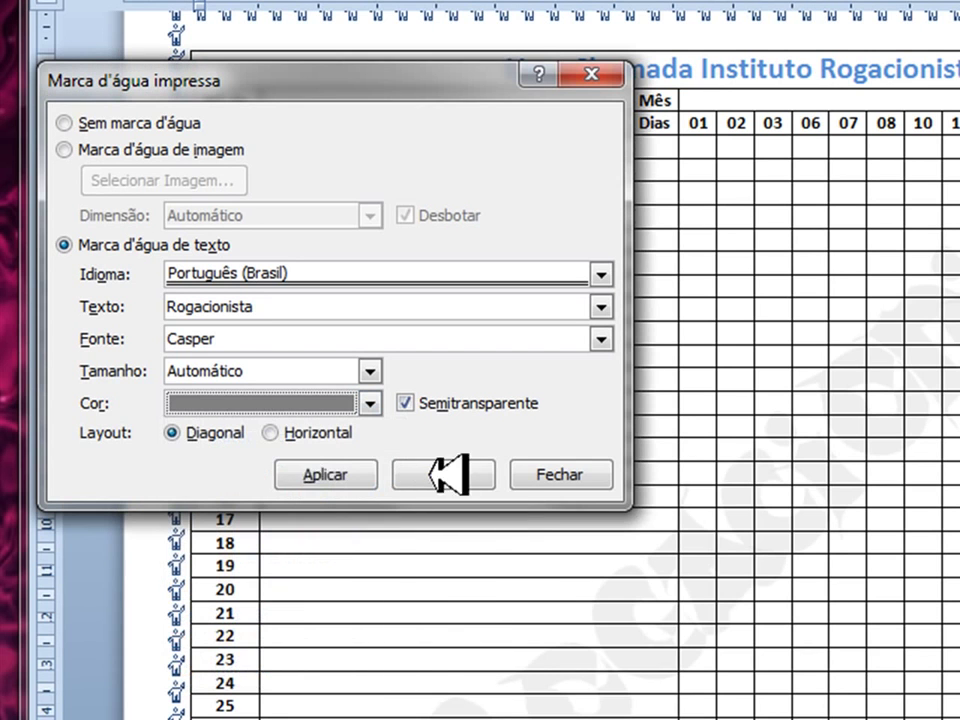
left_click(310, 476)
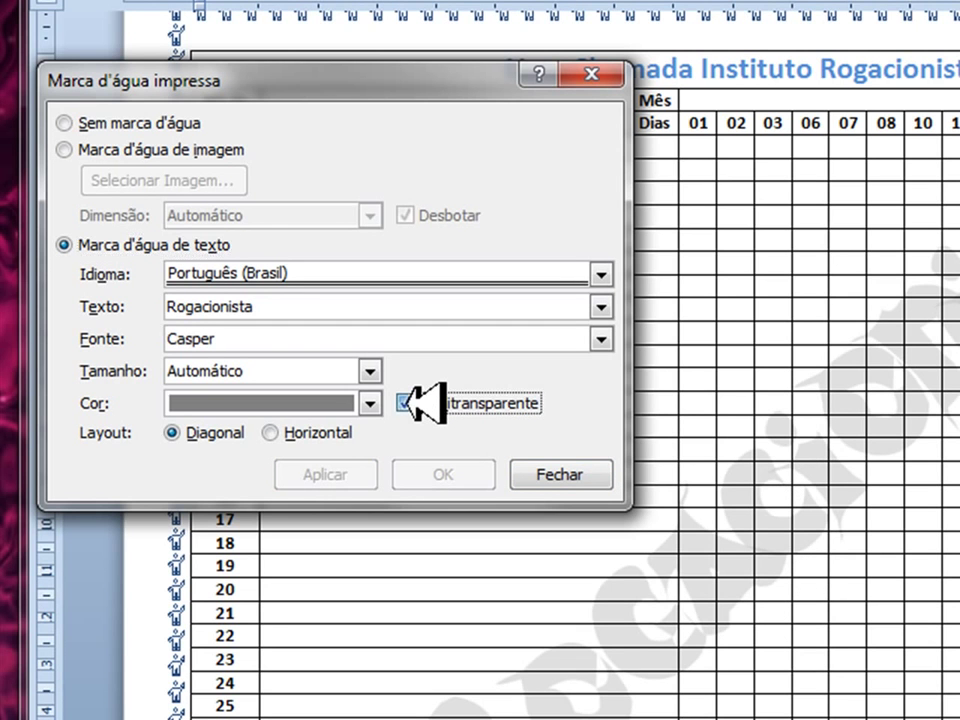
left_click(405, 403)
left_click(350, 474)
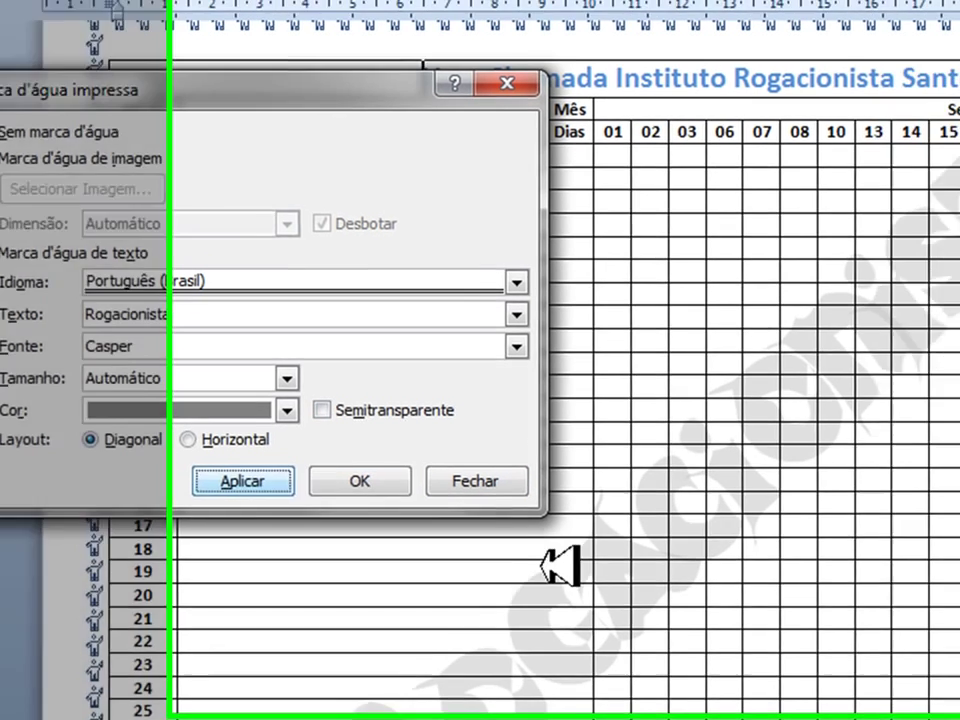
left_click(322, 410)
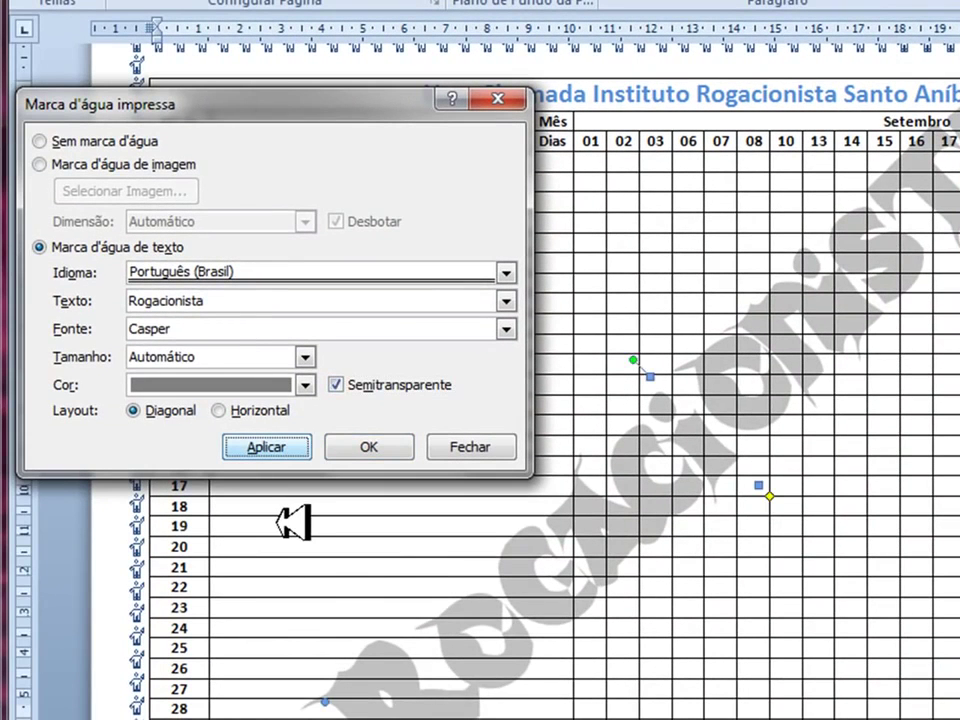
left_click(266, 447)
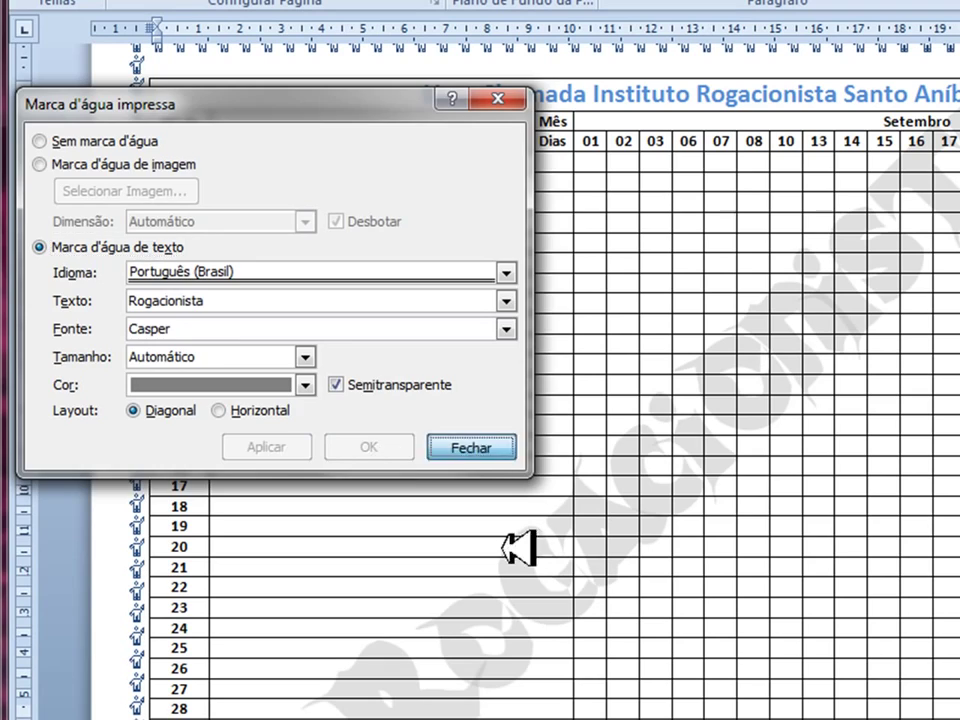
key("Escape")
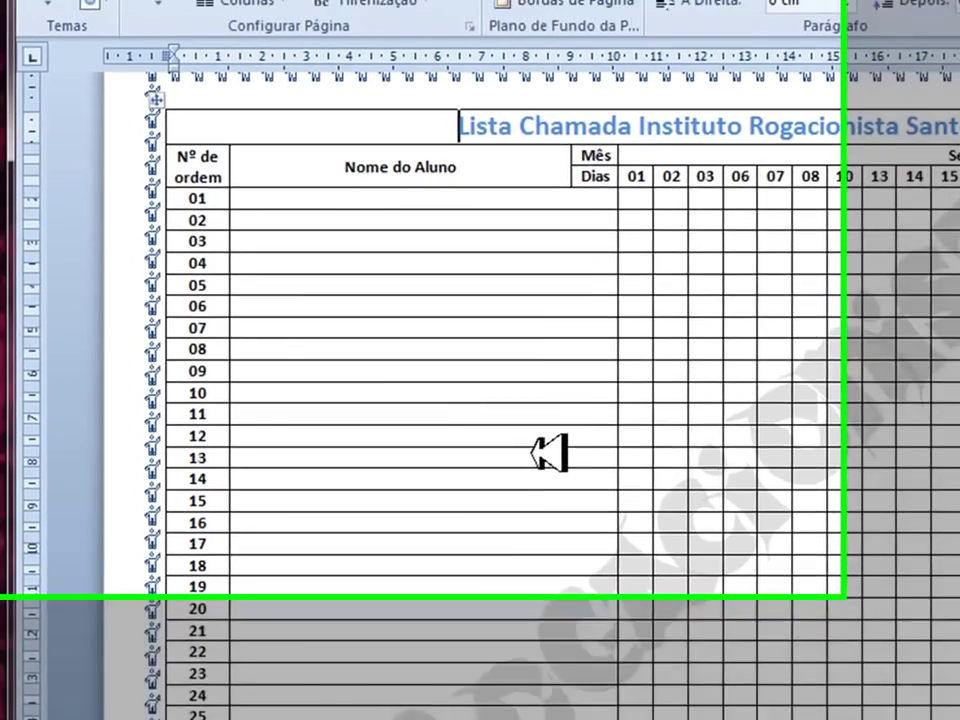
Step: Open the Save As dialog with F12 for the finished attendance list
scroll(632, 564, "up", 2)
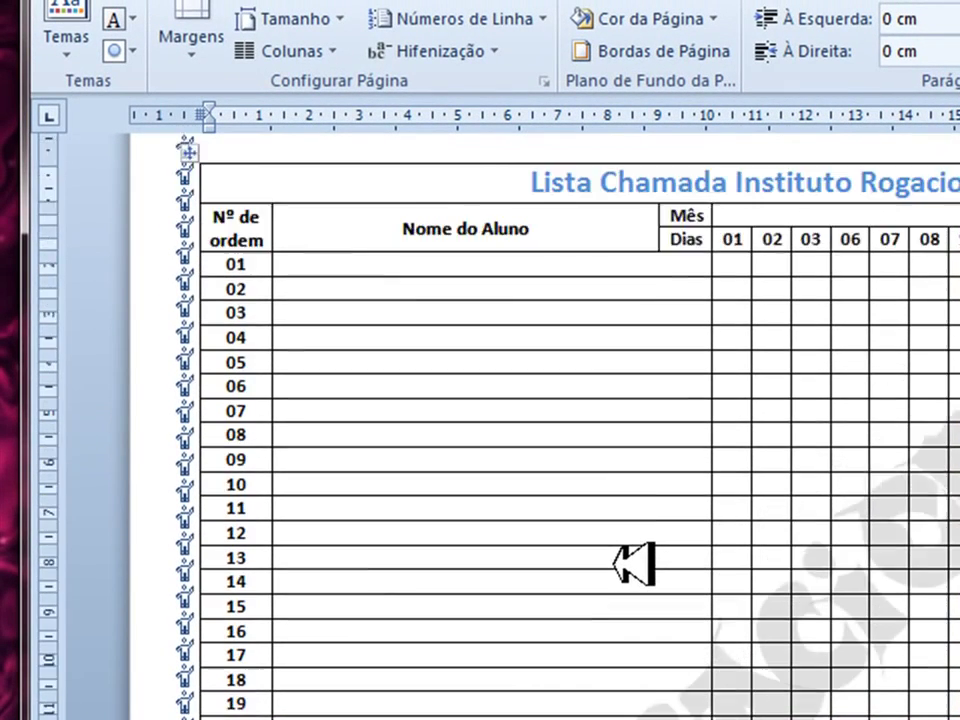
scroll(632, 564, "up", 1)
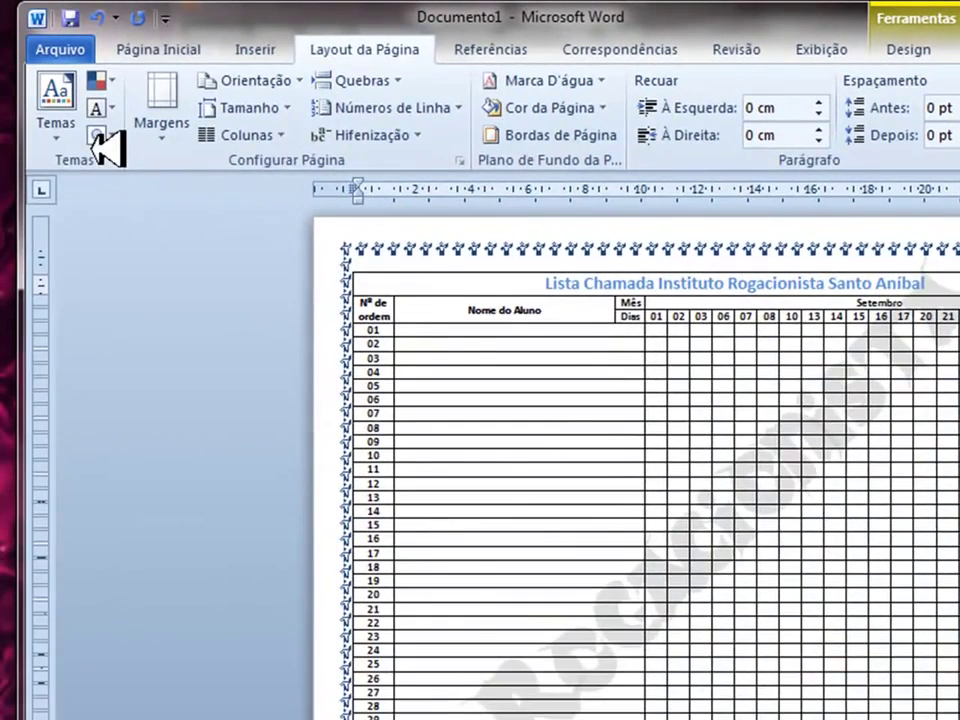
key("alt+a")
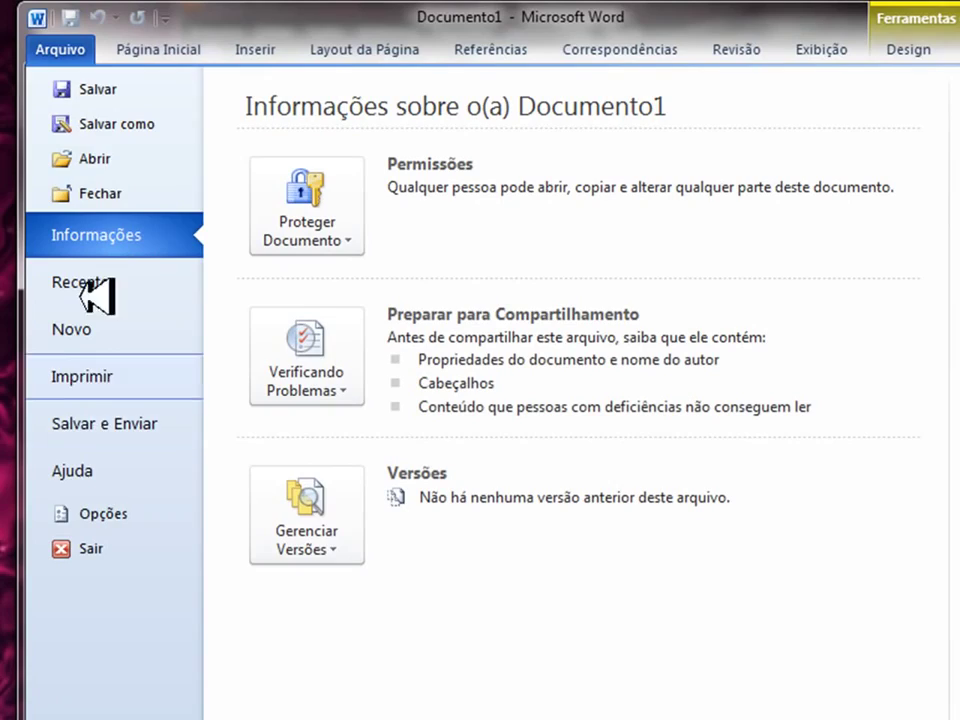
key("alt+p")
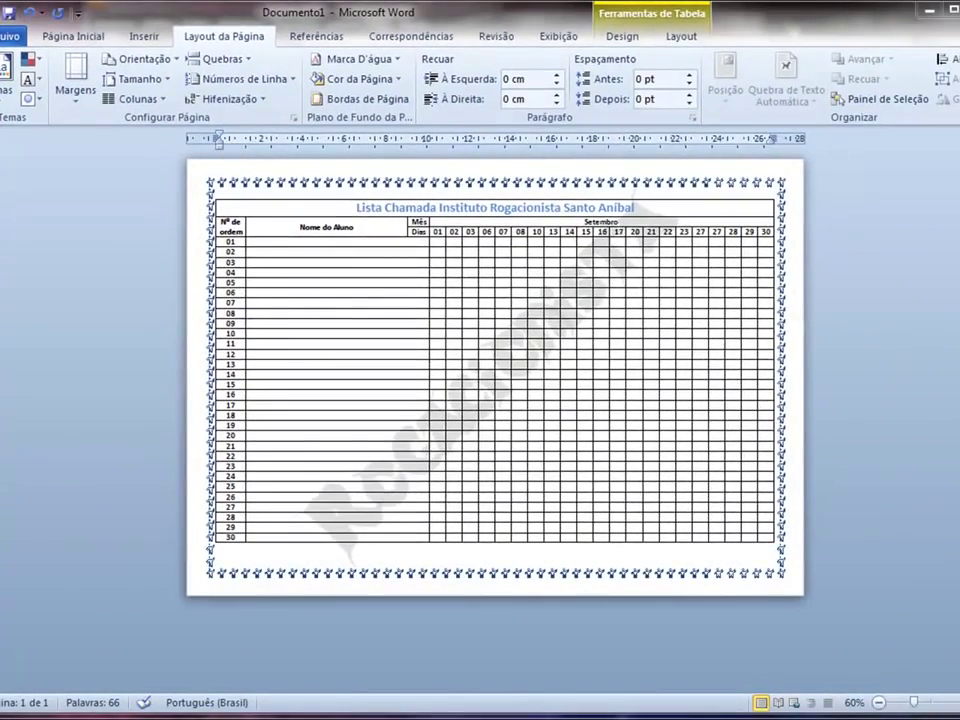
key("F12")
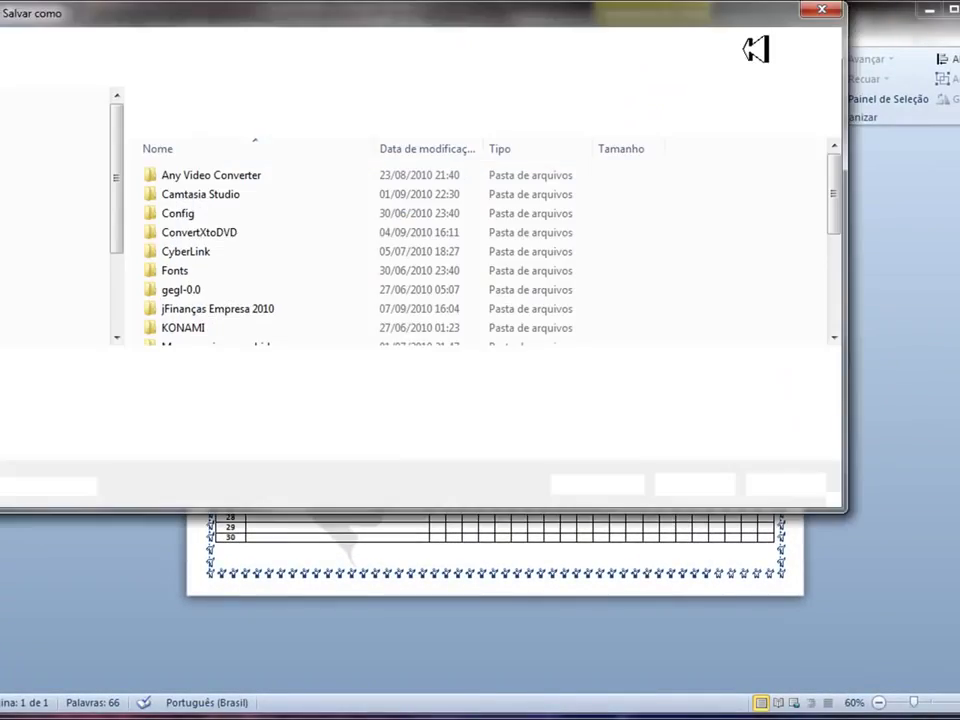